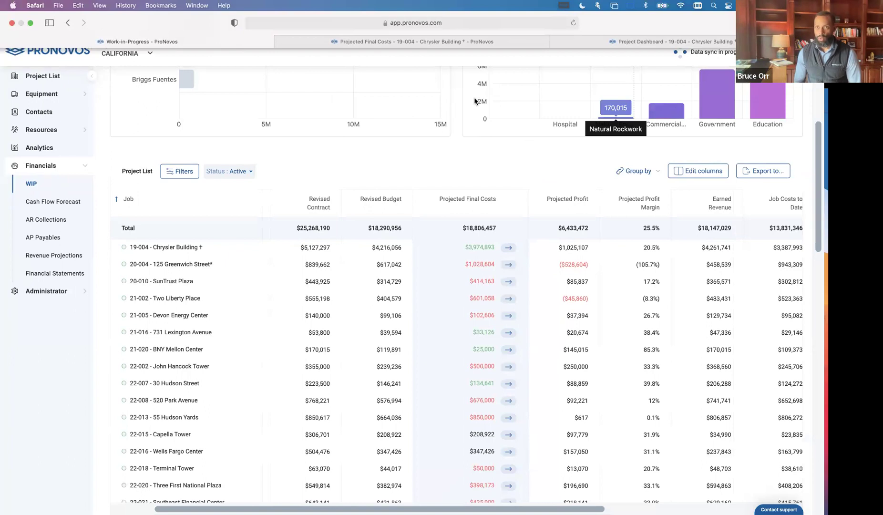
Review the Work-in-Progress summary figures and the project manager and project class charts by revised contract amount
scroll(447, 153, "up", 5)
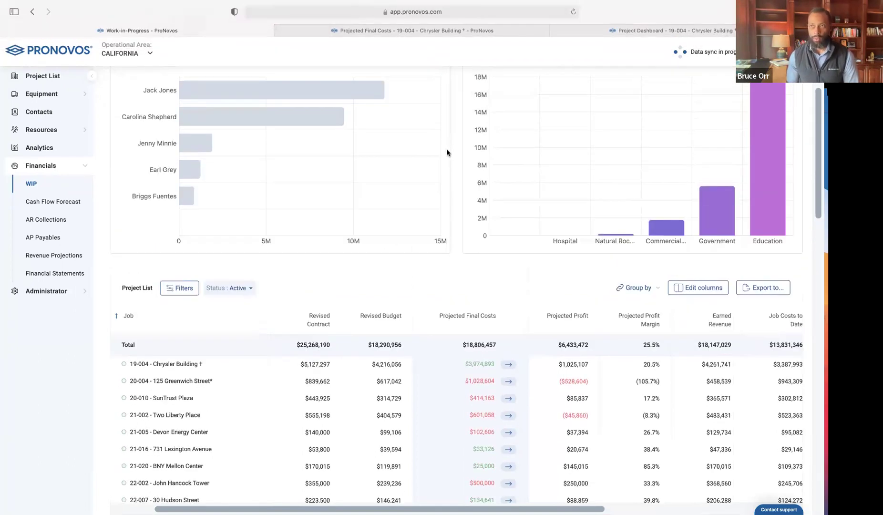
scroll(447, 153, "up", 7)
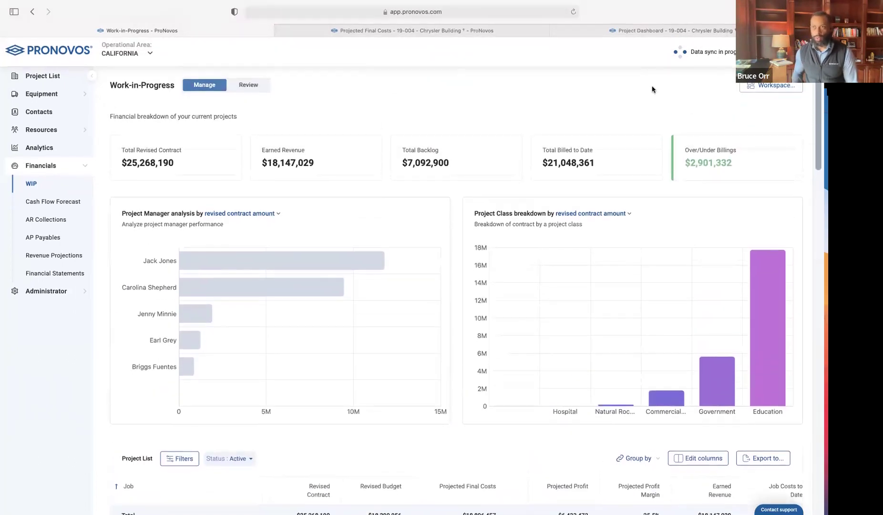
mouse_move(513, 5)
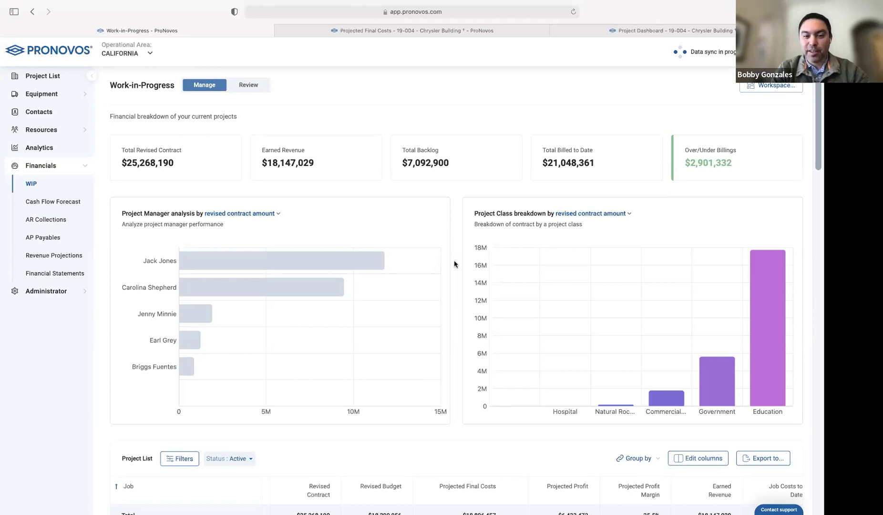
mouse_move(439, 281)
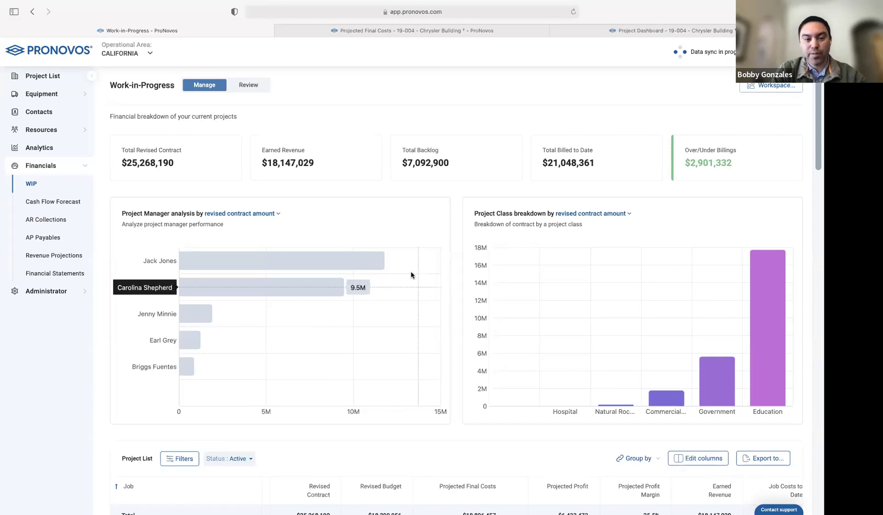
mouse_move(383, 268)
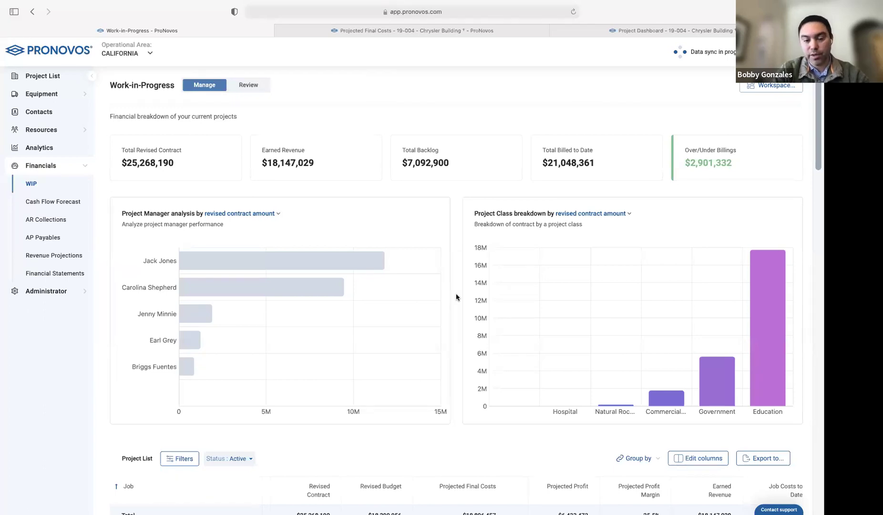
Examine the active project list, from the upcoming project review and contract columns across to backlog and over/under billings
scroll(456, 297, "down", 5)
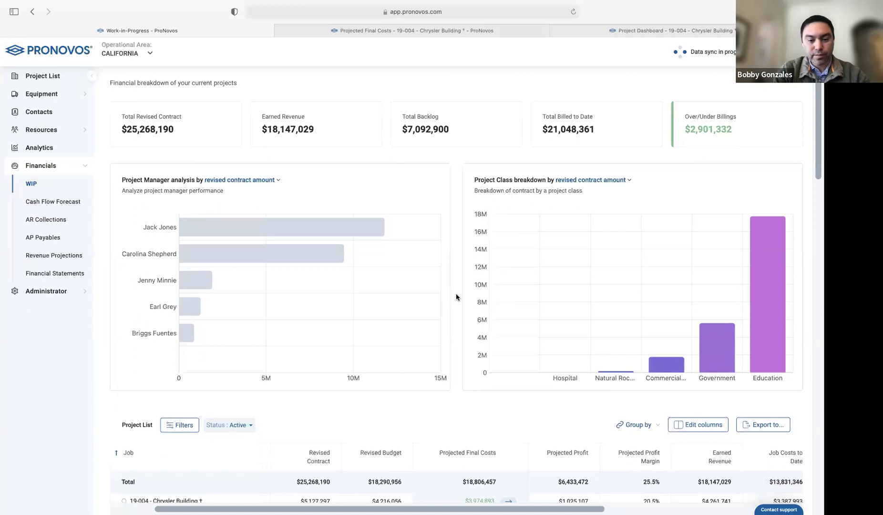
scroll(456, 294, "up", 1)
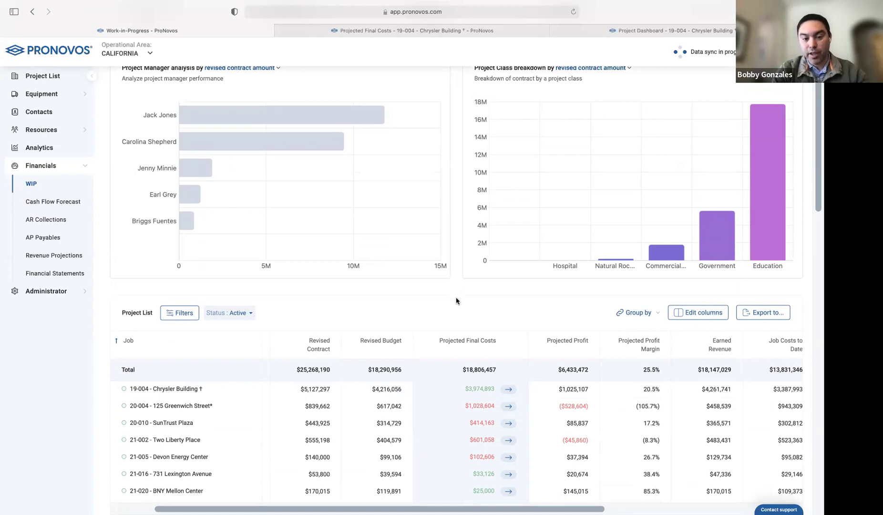
scroll(456, 300, "down", 4)
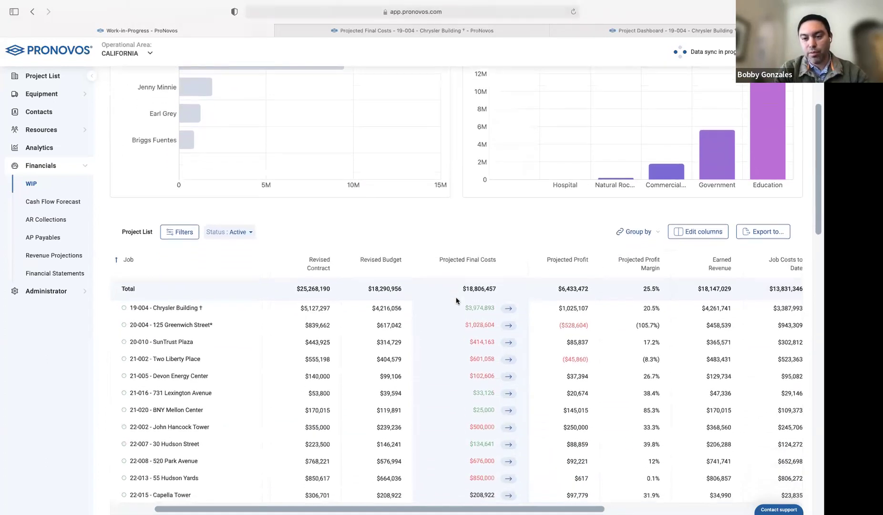
scroll(456, 301, "down", 1)
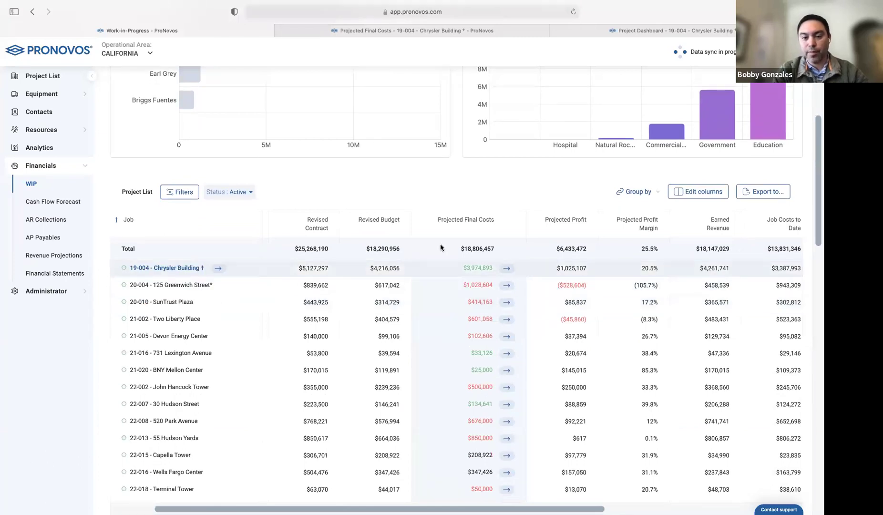
scroll(440, 248, "down", 1)
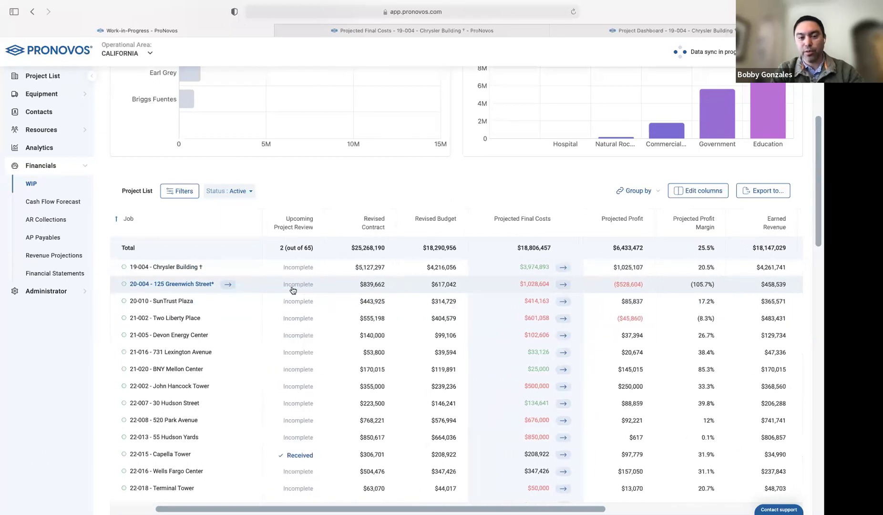
scroll(293, 290, "right", 2)
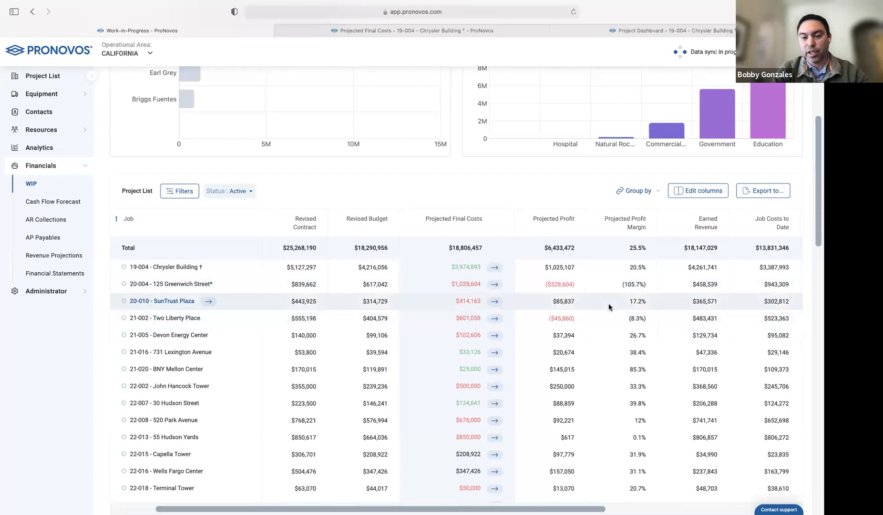
scroll(609, 304, "right", 4)
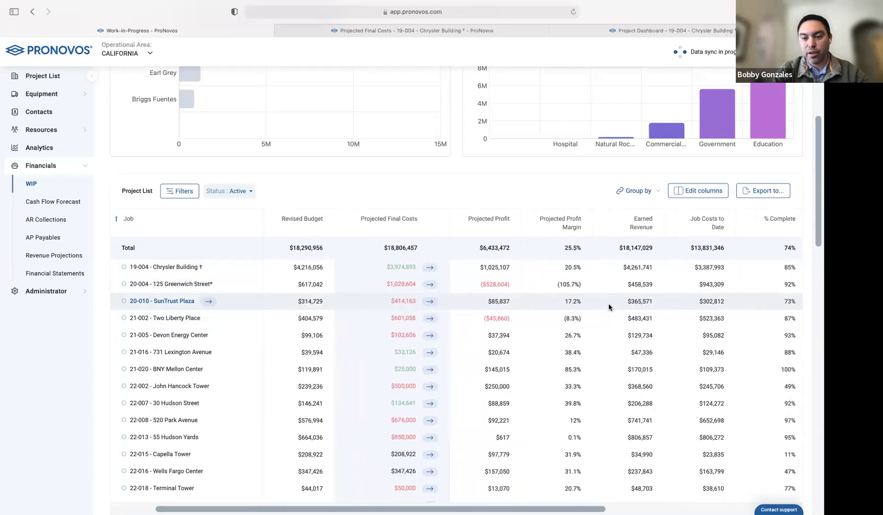
scroll(609, 303, "right", 6)
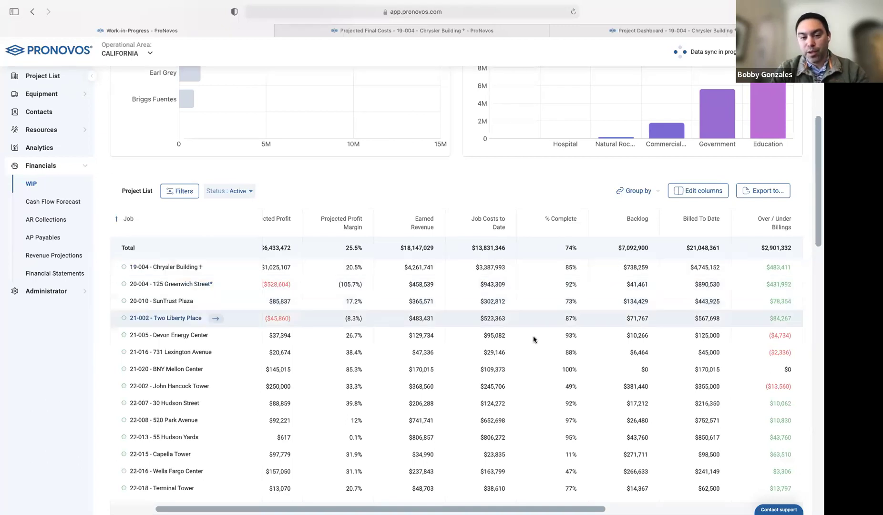
Open the projected final costs of the 19-004 Chrysler Building job from the project list
scroll(530, 286, "left", 4)
scroll(529, 284, "left", 3)
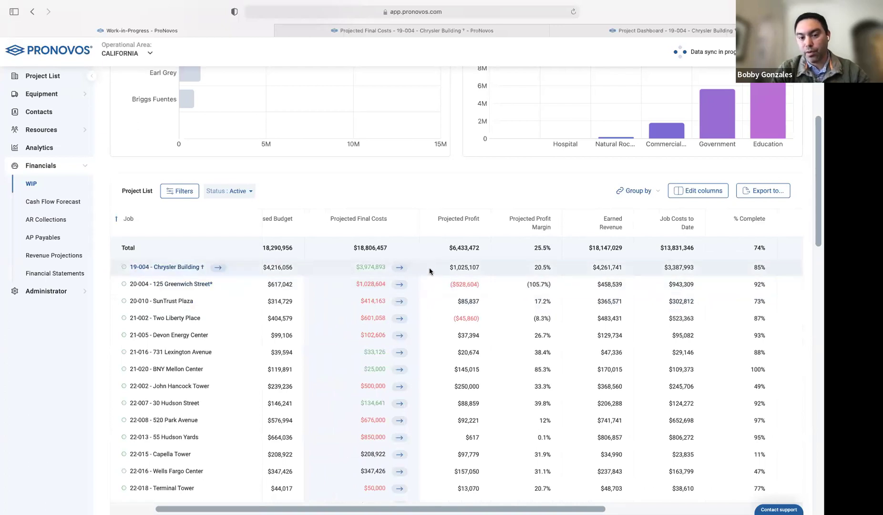
left_click(400, 268)
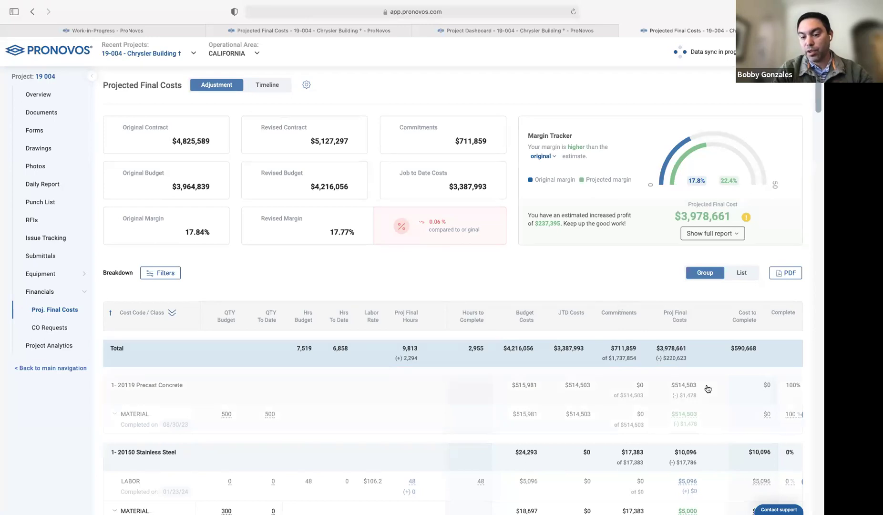
Set the projected final cost of the Material line under 1-20150 Stainless Steel to $4,000
scroll(708, 388, "down", 5)
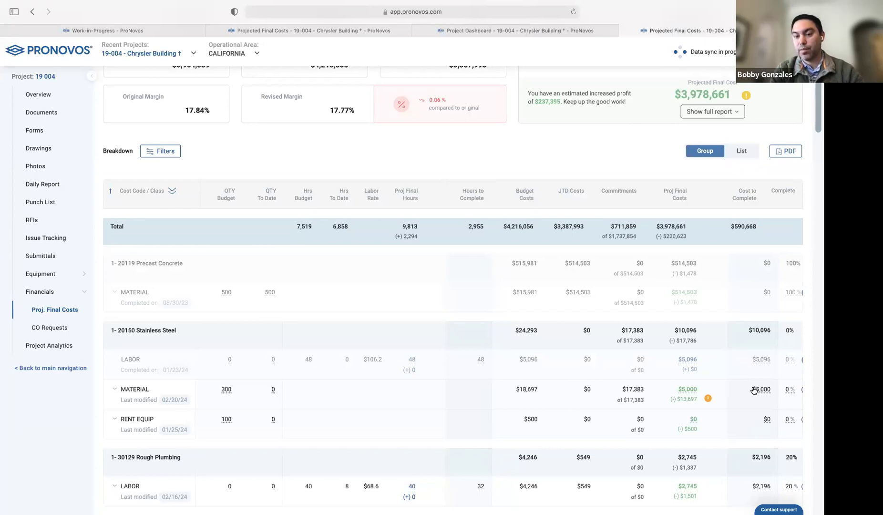
left_click(691, 393)
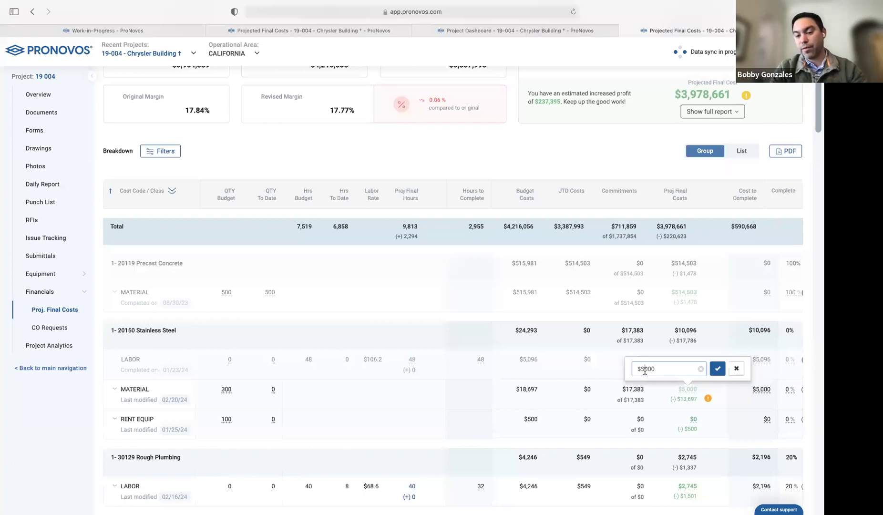
key("BackSpace")
key("BackSpace")
key("BackSpace")
key("BackSpace")
type("4,0")
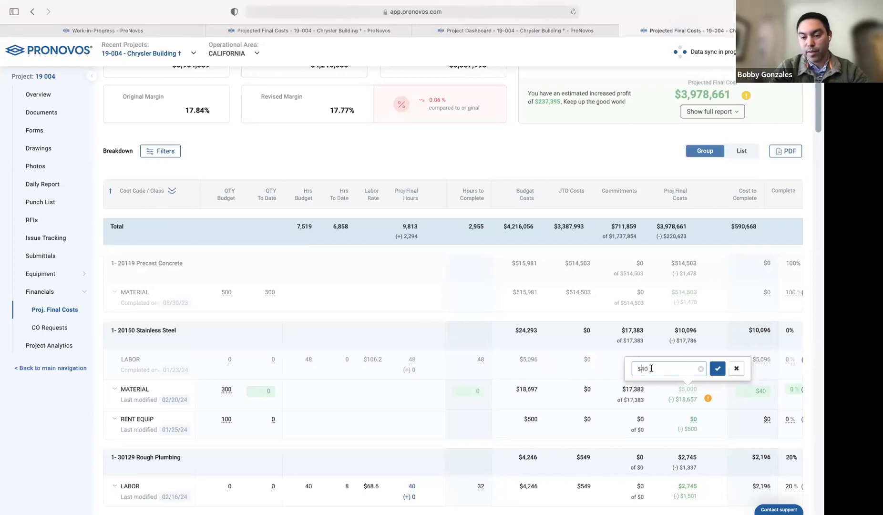
type("00")
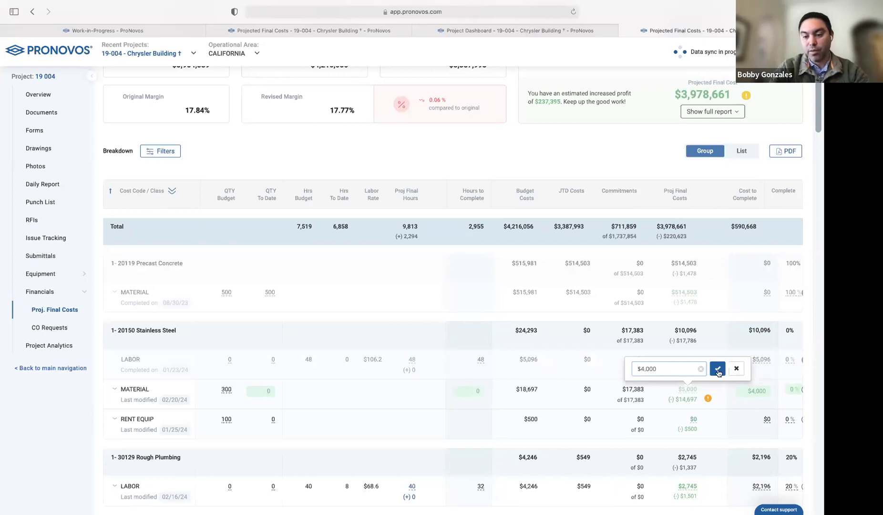
left_click(718, 369)
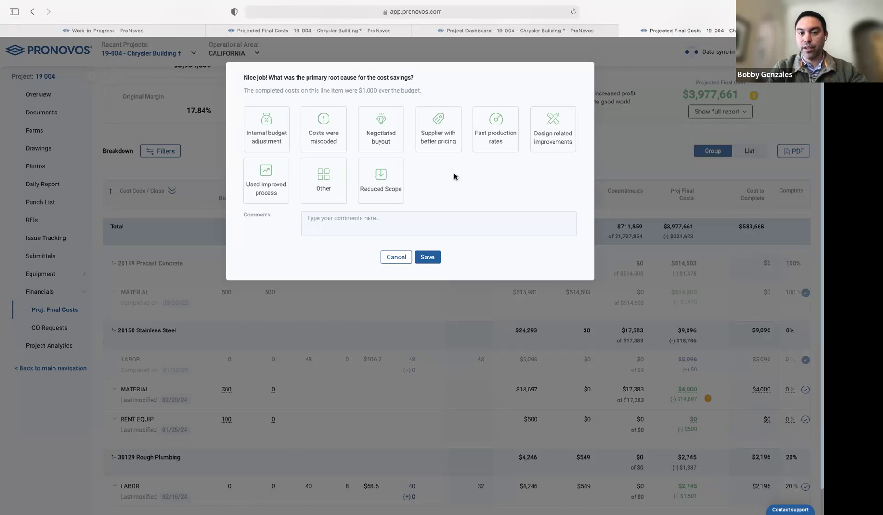
Save "Supplier with better pricing" as the root cause of the cost savings and review the project's margin summary
left_click(439, 138)
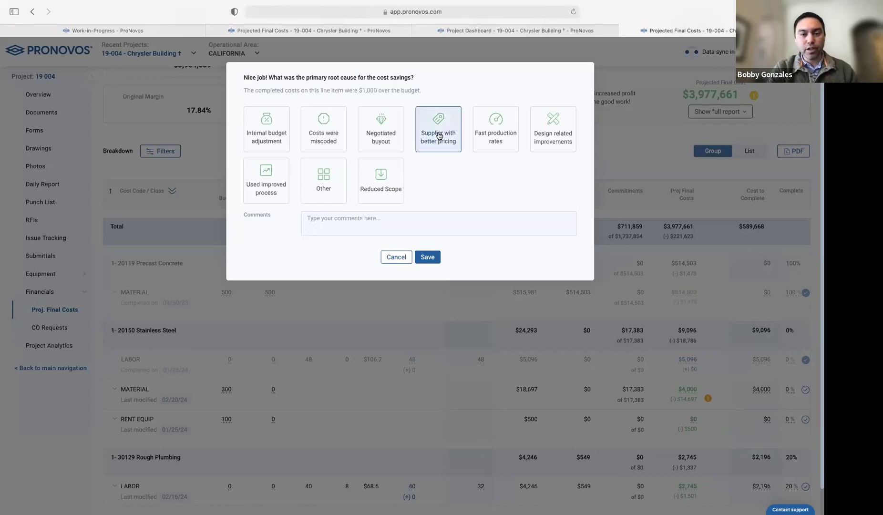
left_click(428, 257)
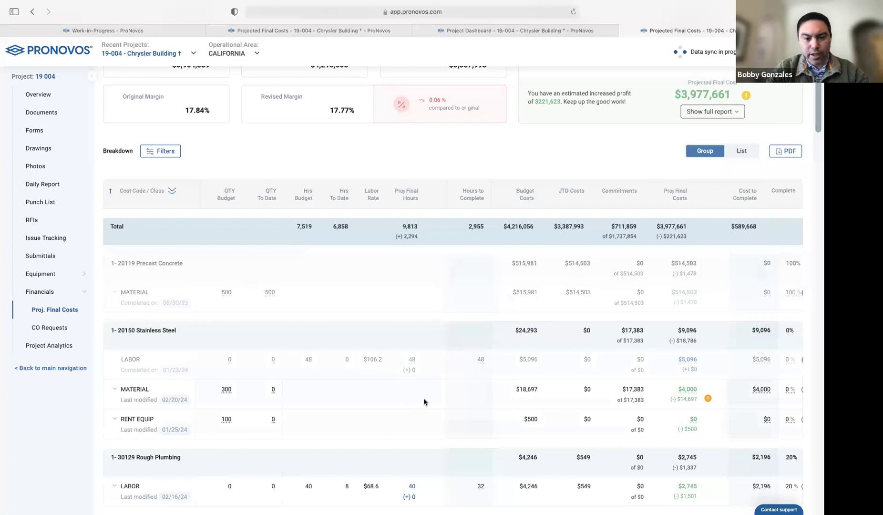
scroll(436, 399, "down", 1)
scroll(435, 400, "up", 4)
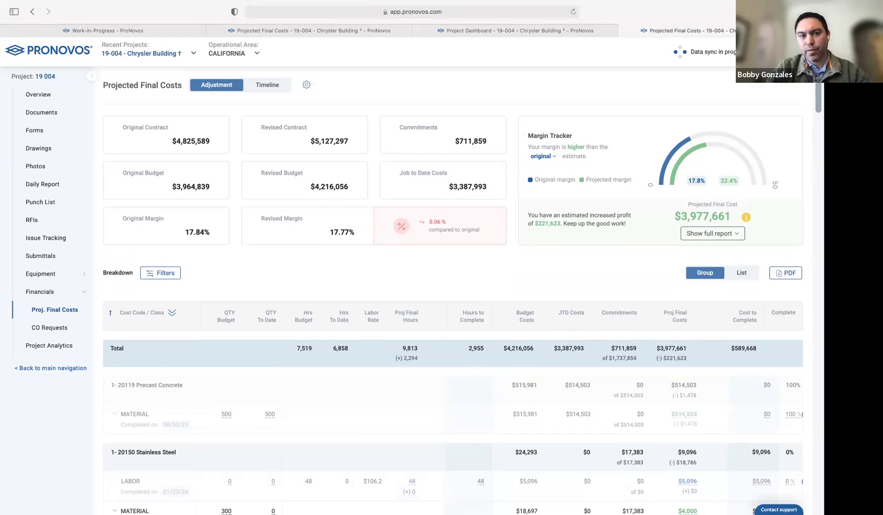
Switch to the Chrysler Building project dashboard and examine its budget adjustments by root cause, including adjustment counts and cost busts
left_click(540, 34)
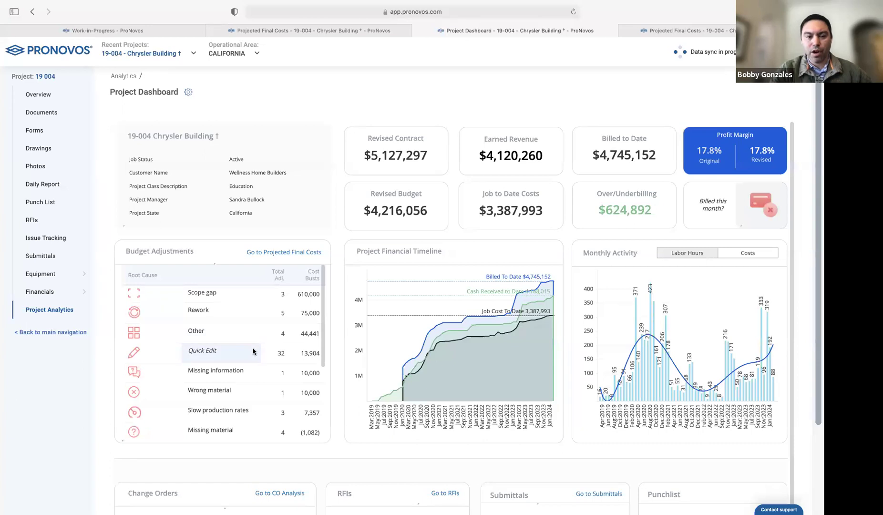
scroll(252, 352, "down", 5)
scroll(253, 351, "down", 2)
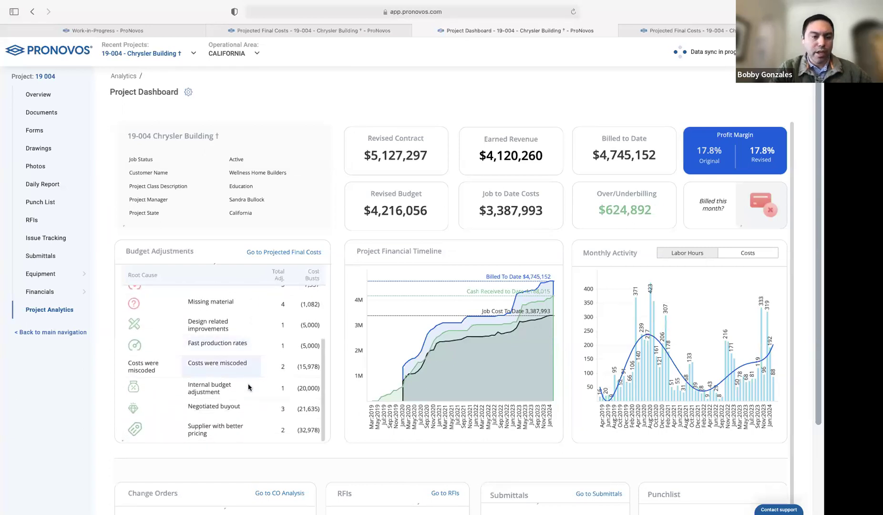
scroll(245, 331, "up", 3)
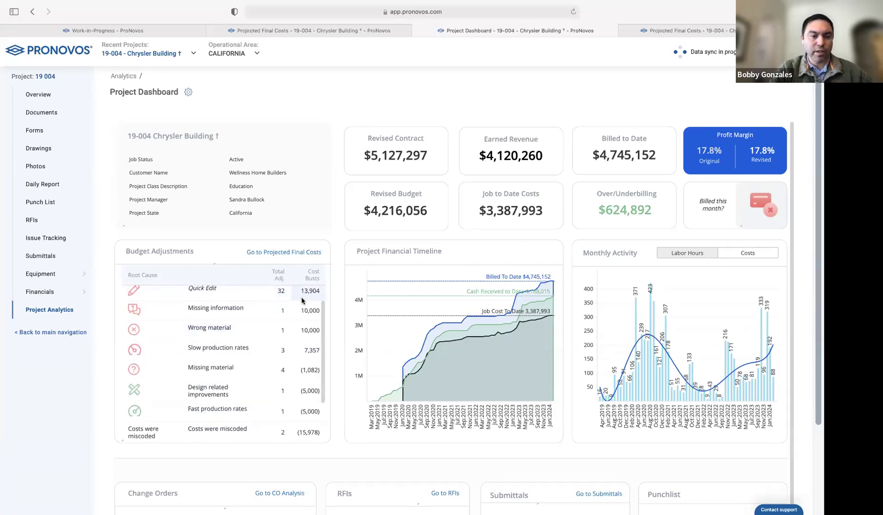
scroll(302, 301, "up", 3)
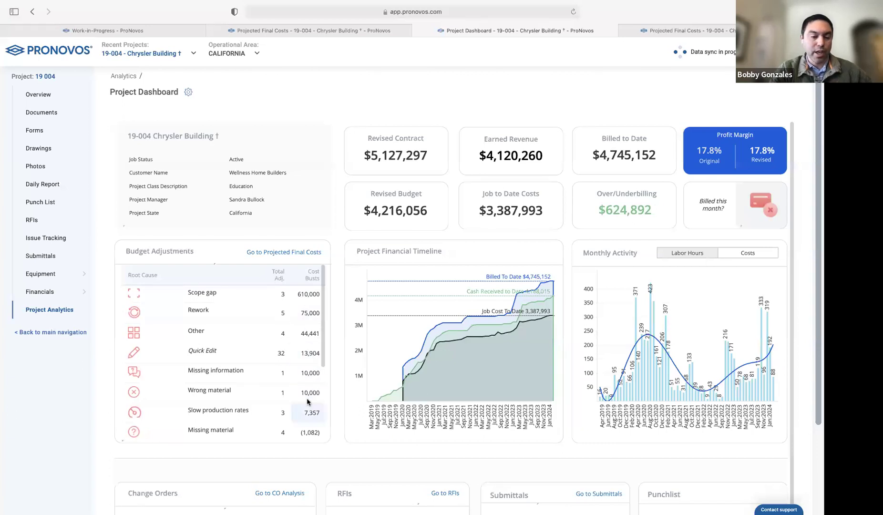
scroll(307, 399, "down", 5)
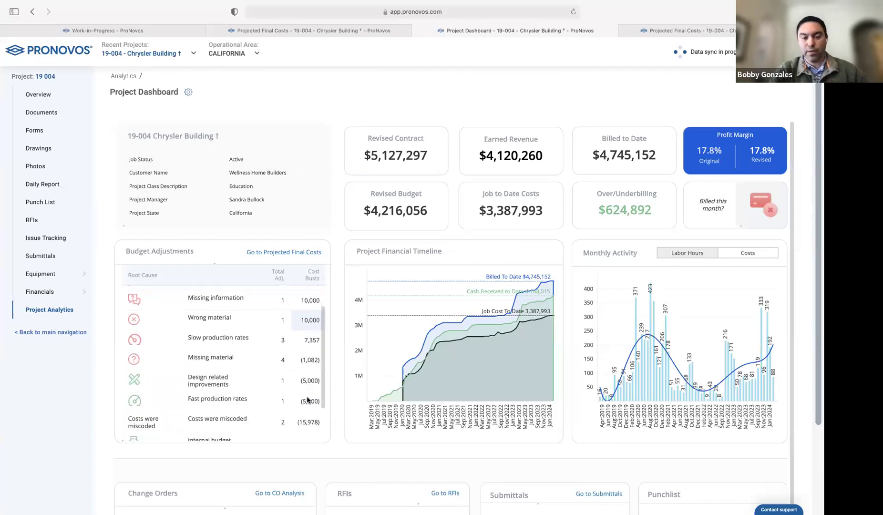
scroll(308, 399, "down", 2)
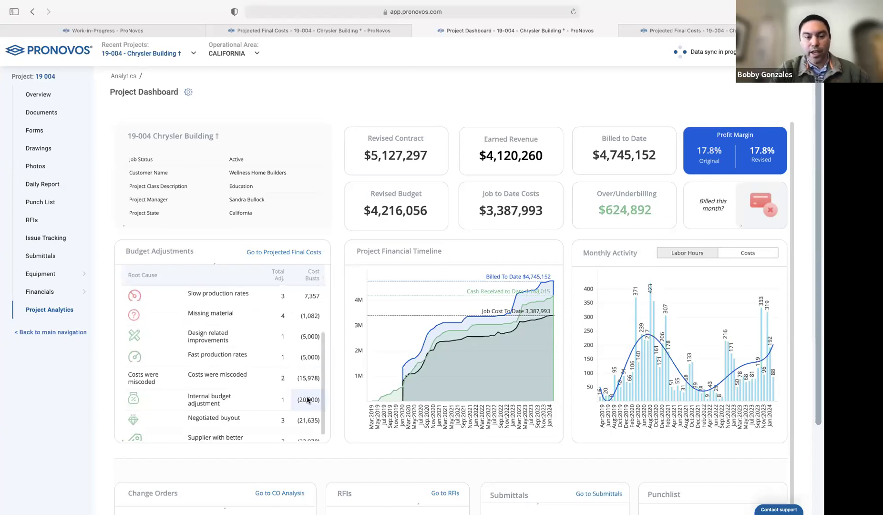
scroll(307, 398, "down", 1)
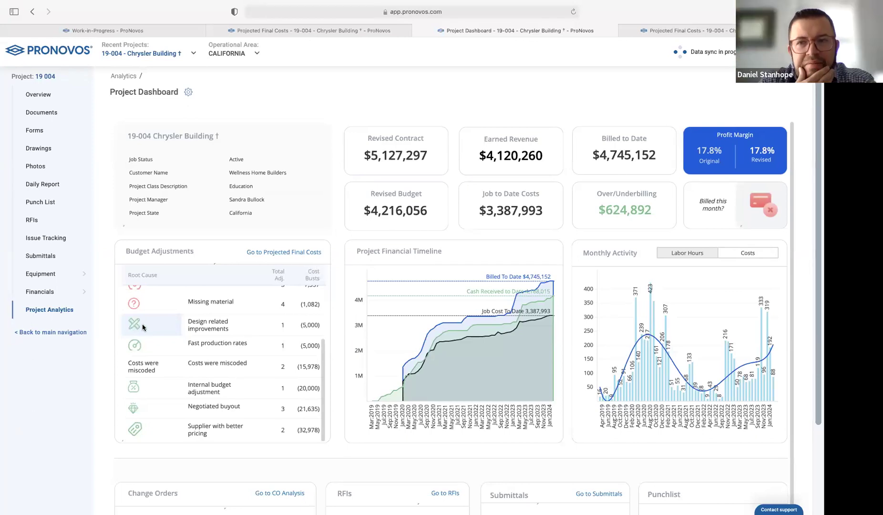
scroll(143, 327, "up", 3)
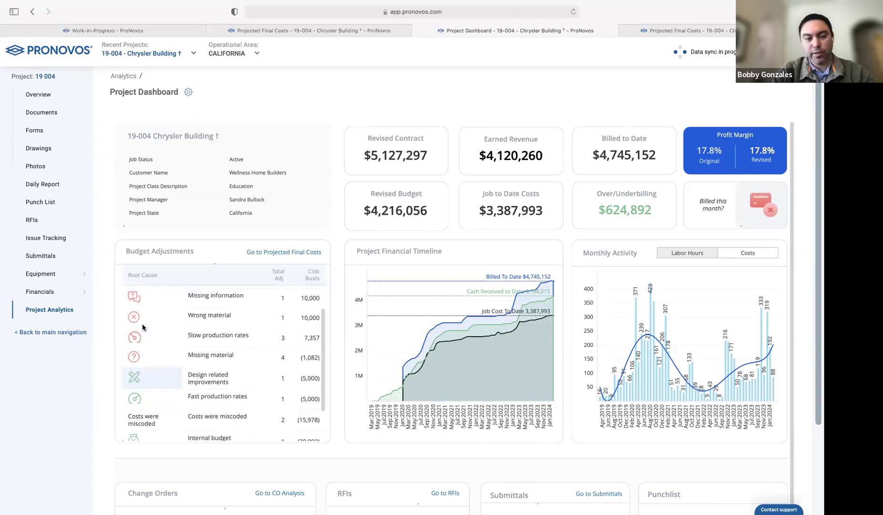
scroll(142, 327, "up", 3)
scroll(143, 327, "down", 3)
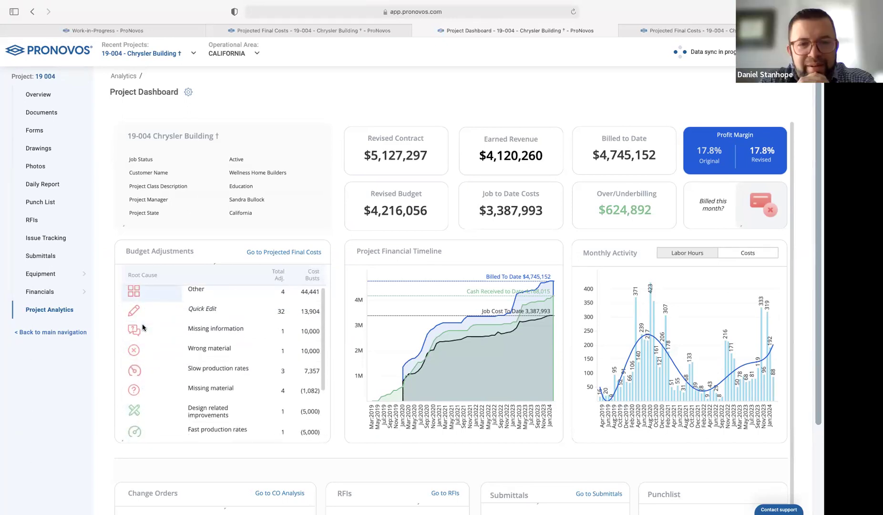
scroll(143, 327, "down", 1)
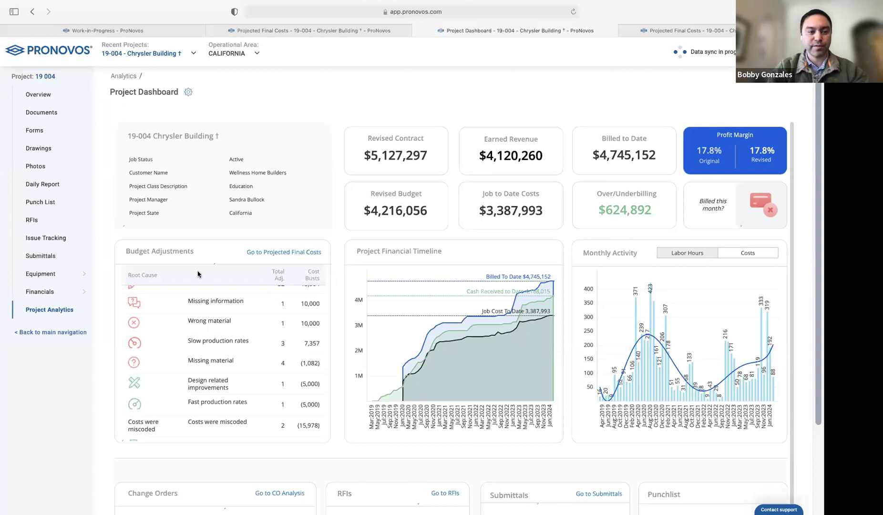
Leave the Chrysler Building project and open the company-level Cash Flow Forecast for California
left_click(56, 333)
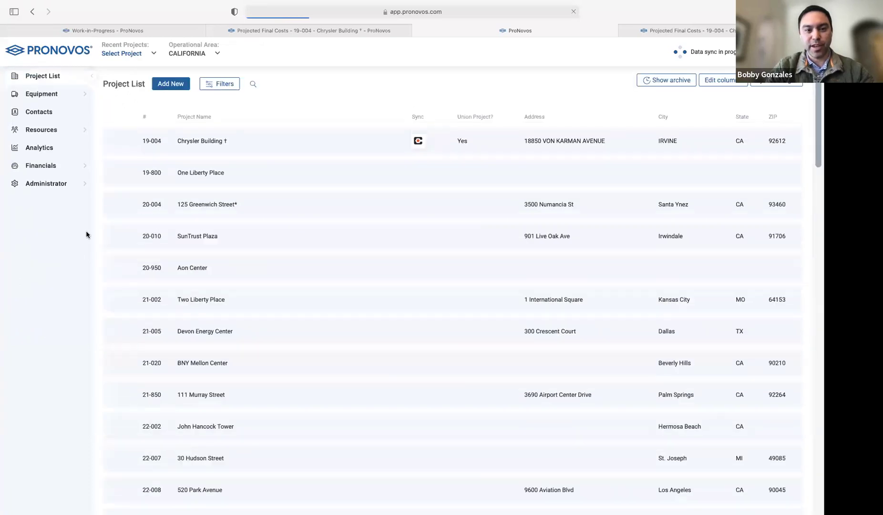
left_click(57, 165)
left_click(54, 202)
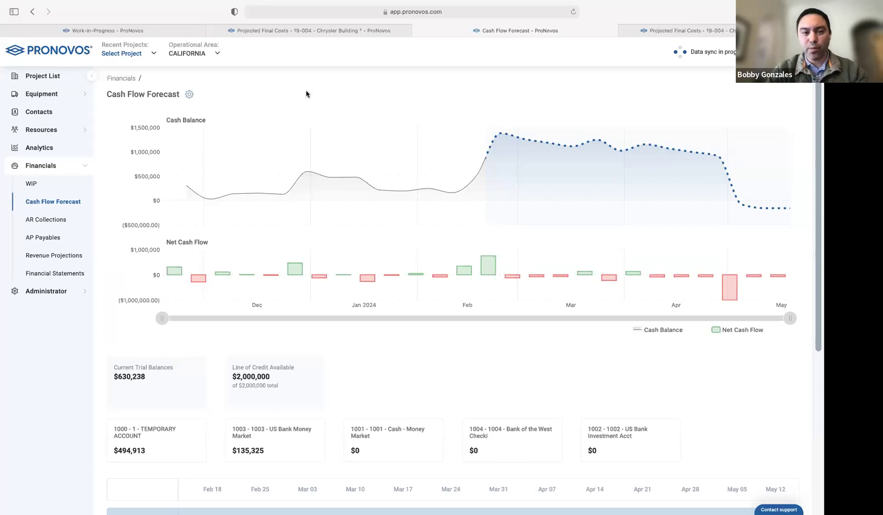
Examine the historical and forecast cash balance, net cash flow, bank account balances and weekly forecast table on the cash flow page
mouse_move(303, 181)
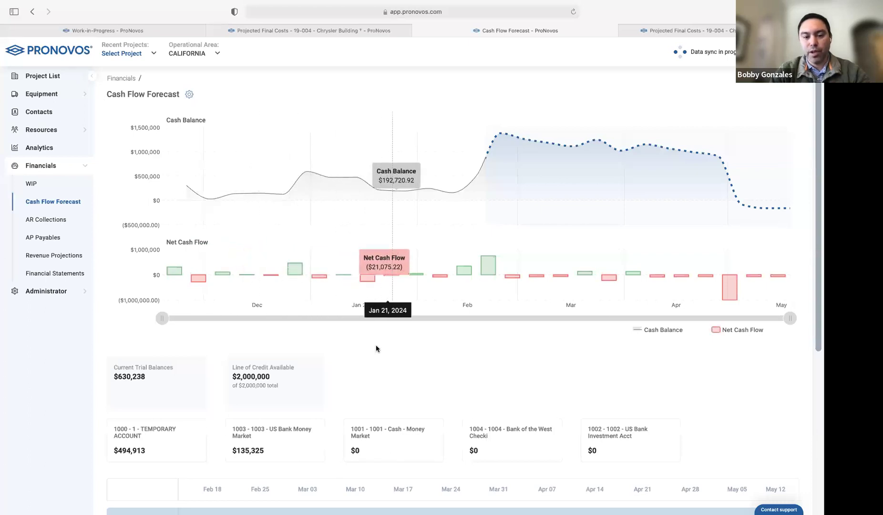
scroll(349, 380, "down", 3)
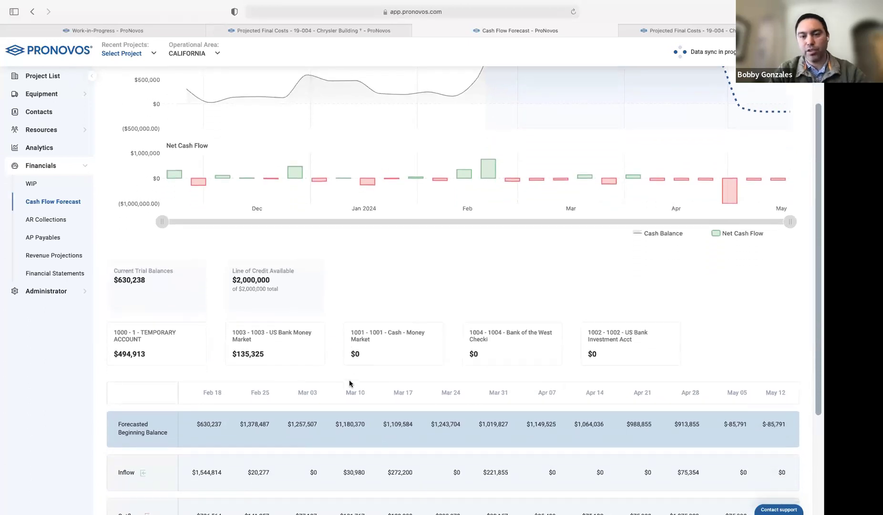
scroll(349, 379, "up", 1)
scroll(349, 381, "down", 3)
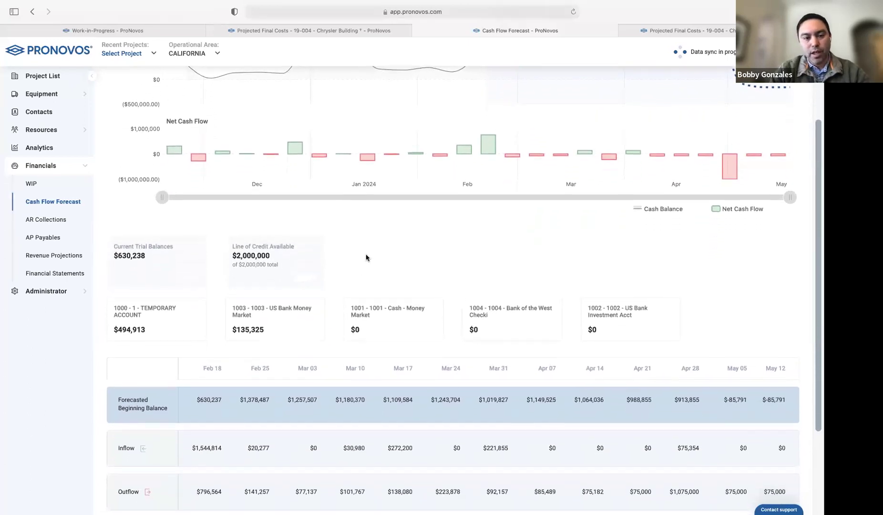
scroll(364, 256, "down", 1)
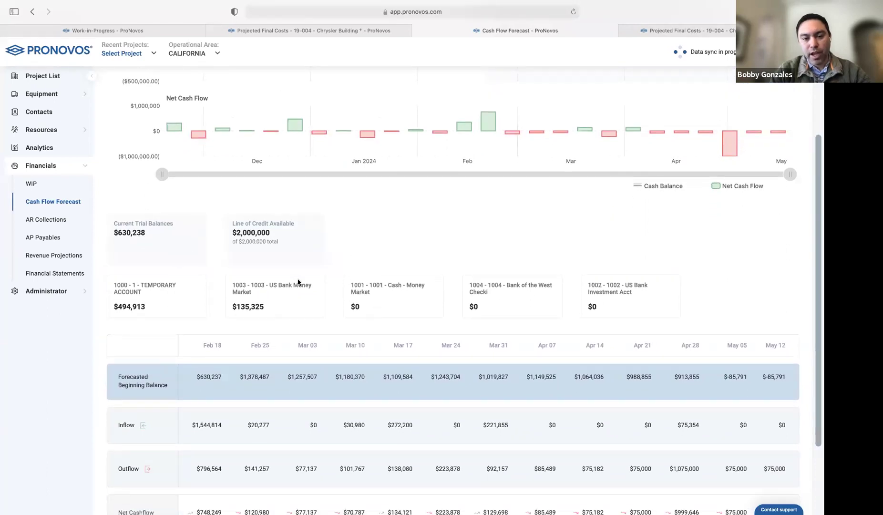
scroll(331, 299, "down", 2)
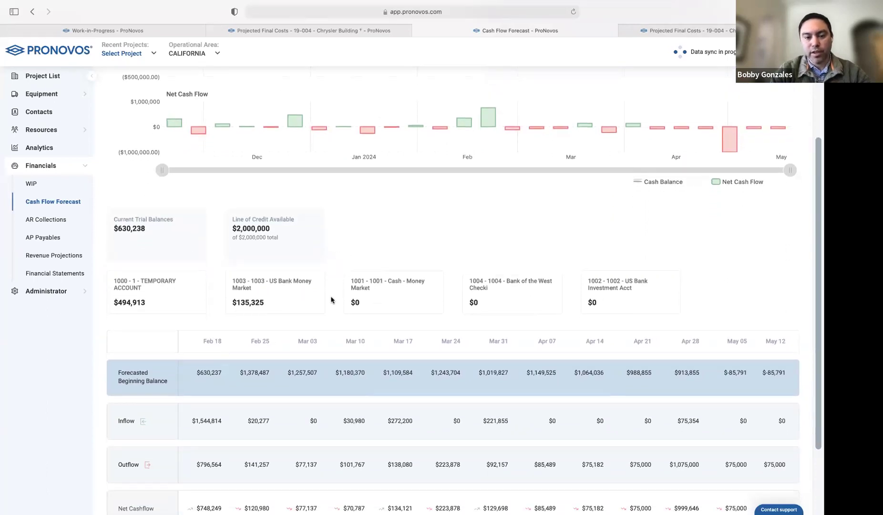
scroll(331, 299, "down", 2)
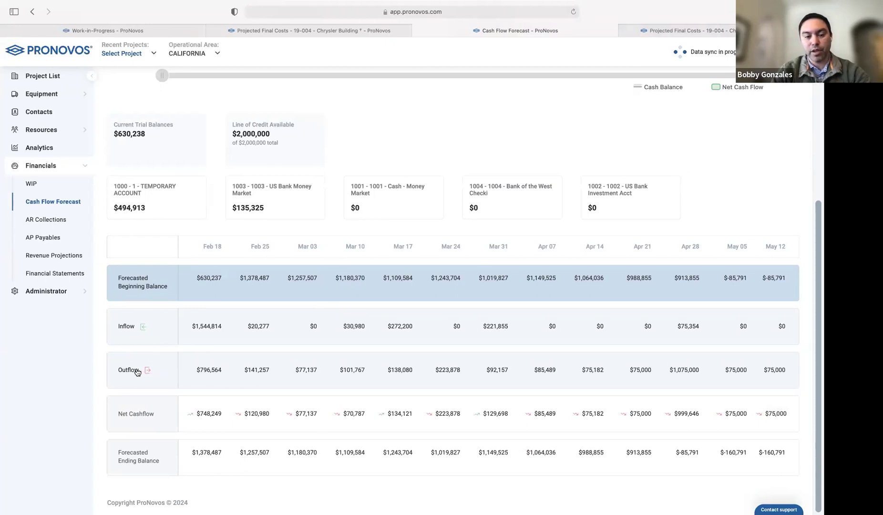
Expand the weekly Outflow row and the Inflow row of the forecast table to view their line-item breakdowns
left_click(164, 371)
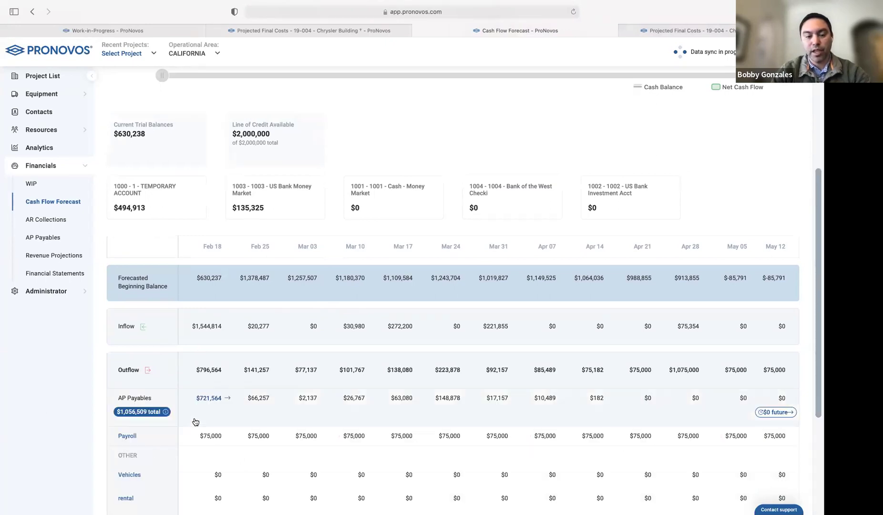
scroll(196, 407, "down", 1)
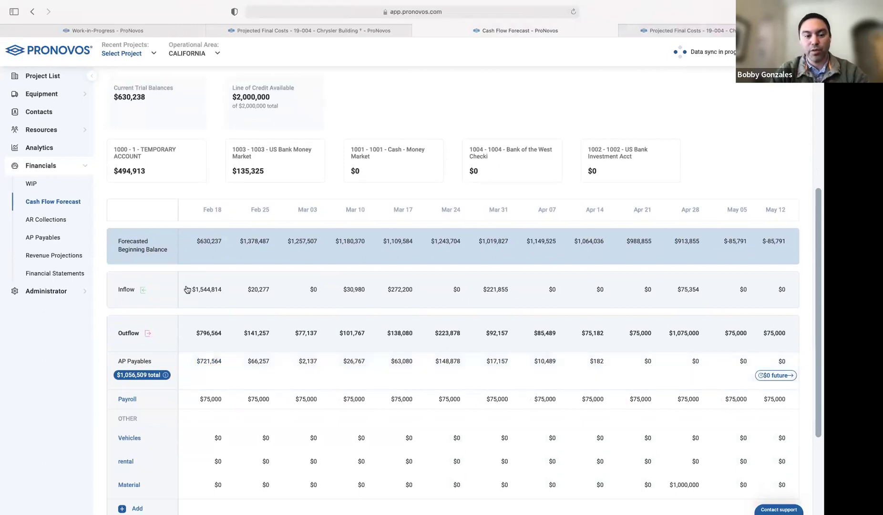
left_click(188, 285)
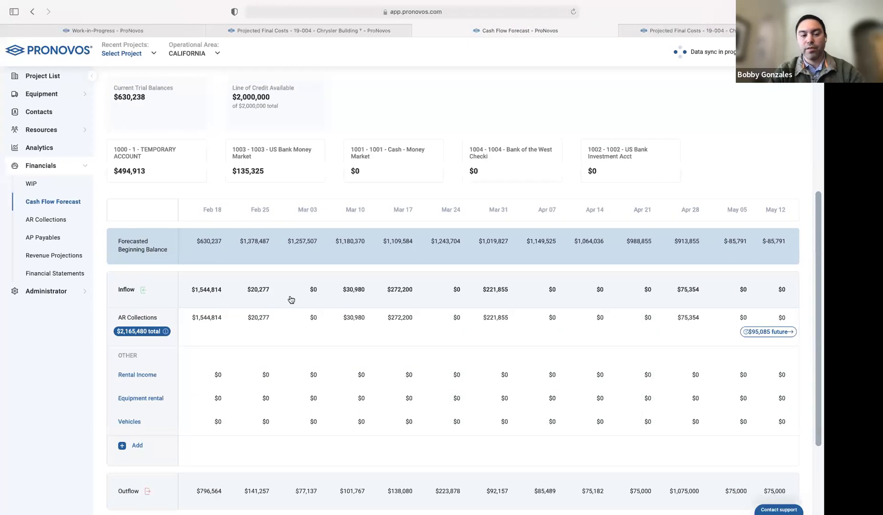
Review the cash balance and net cash flow charts against the AR collections, other inflows, outflows and forecasted ending balances
scroll(292, 313, "up", 6)
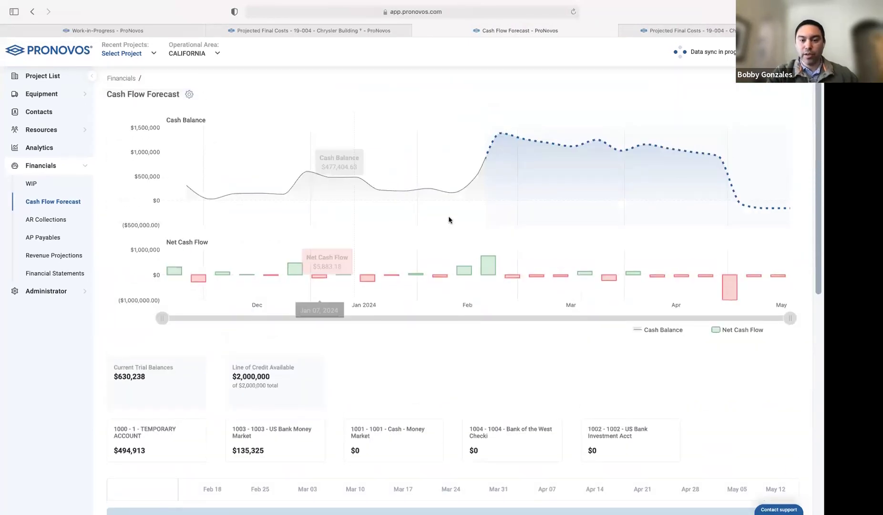
mouse_move(471, 202)
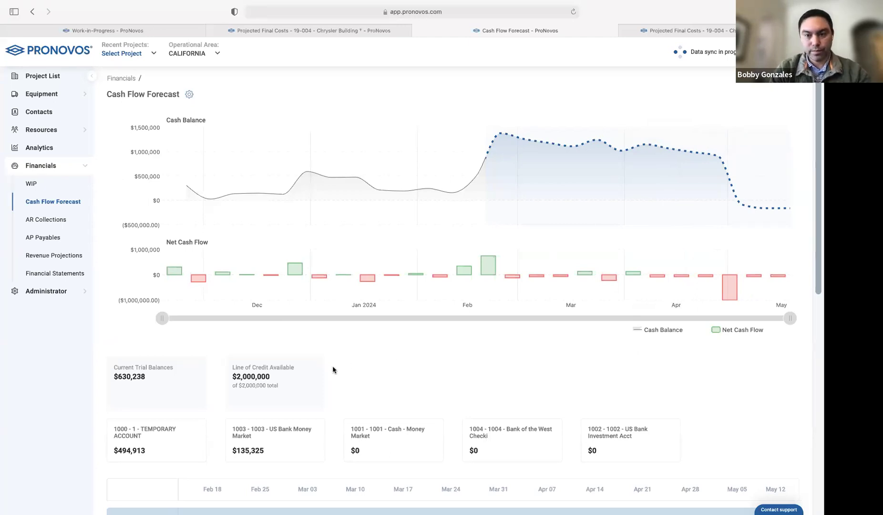
scroll(333, 370, "down", 5)
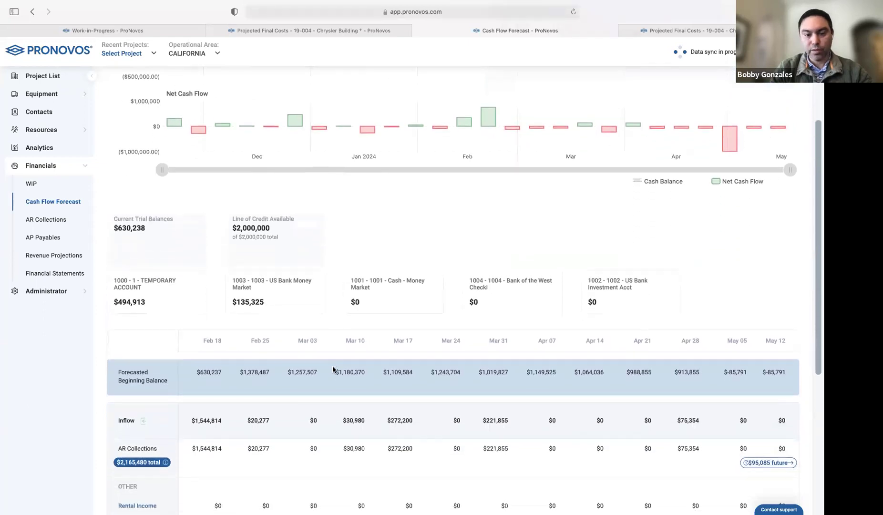
scroll(333, 369, "up", 5)
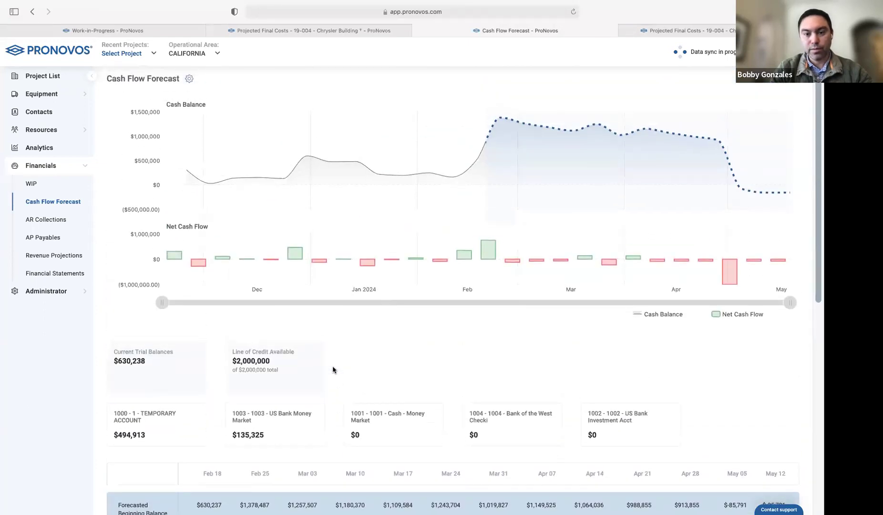
scroll(332, 369, "up", 1)
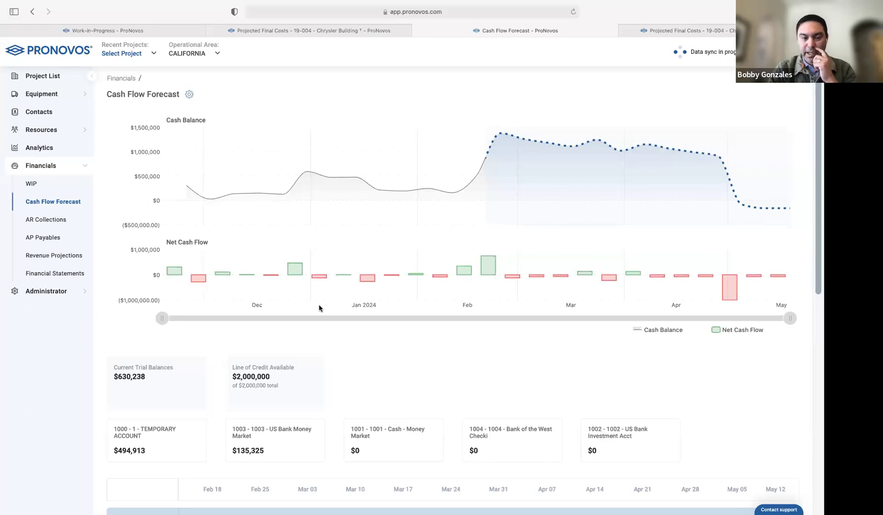
mouse_move(425, 193)
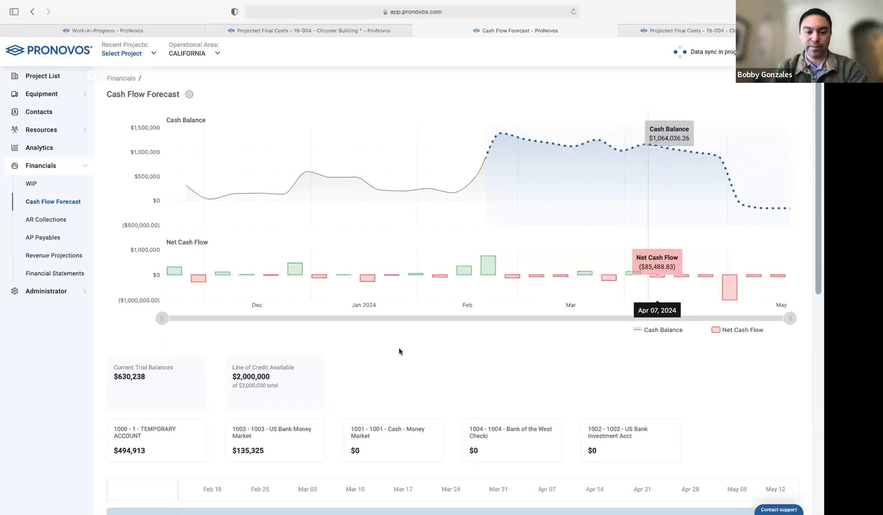
scroll(341, 377, "down", 5)
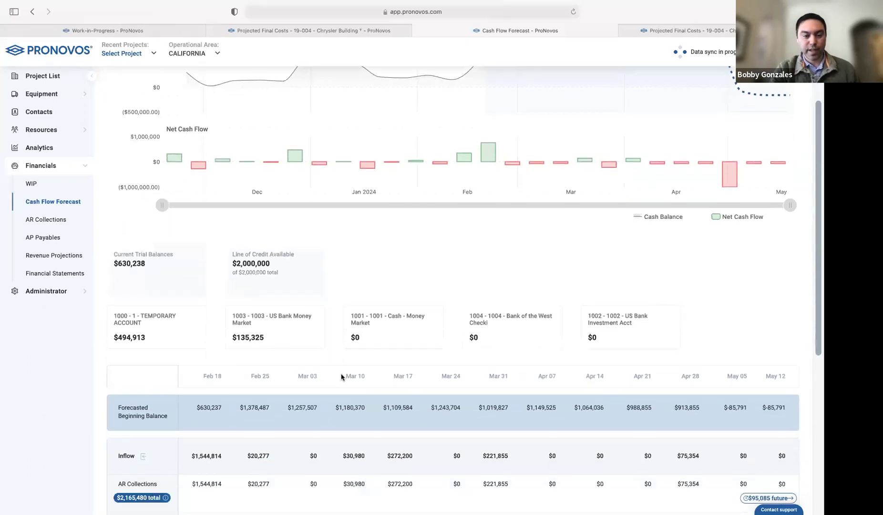
scroll(341, 377, "down", 3)
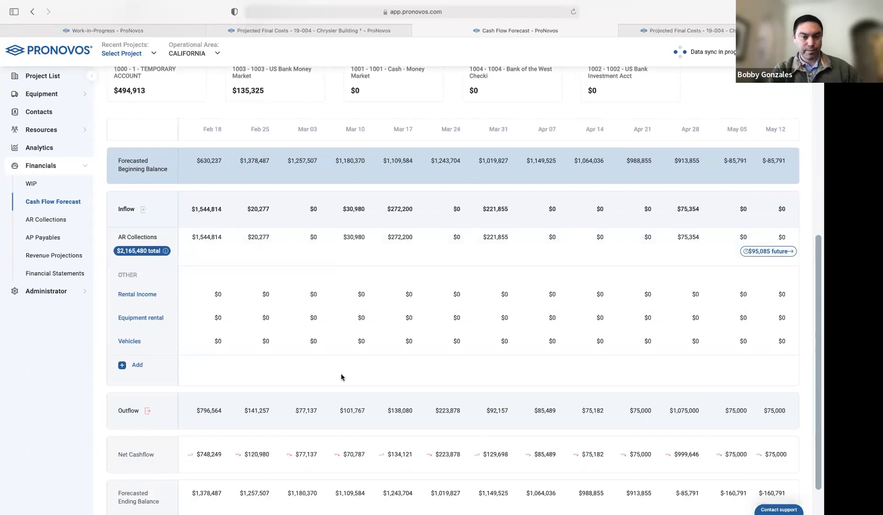
scroll(341, 377, "up", 2)
scroll(342, 377, "up", 3)
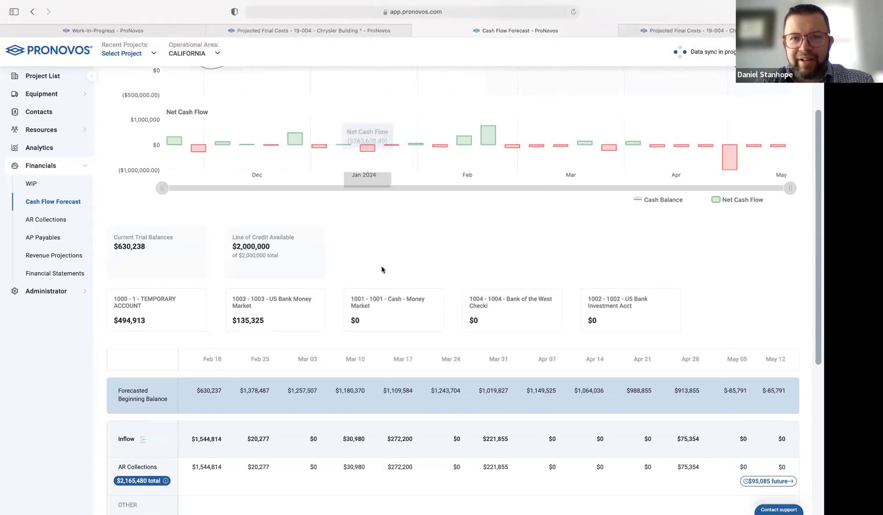
scroll(381, 270, "down", 4)
scroll(381, 270, "down", 2)
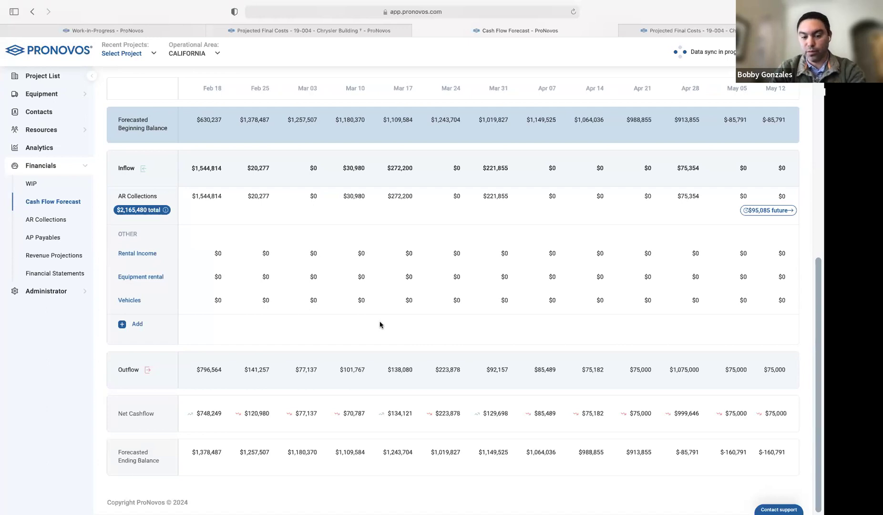
scroll(380, 325, "up", 5)
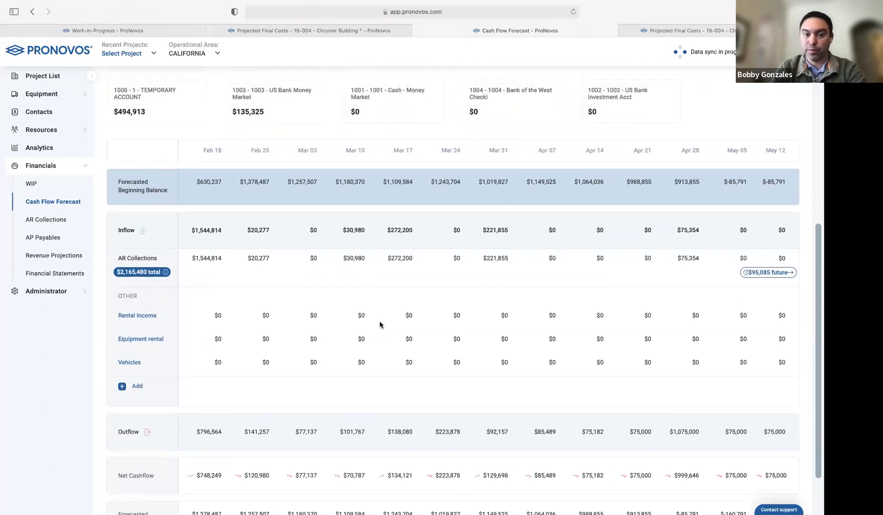
scroll(380, 325, "up", 2)
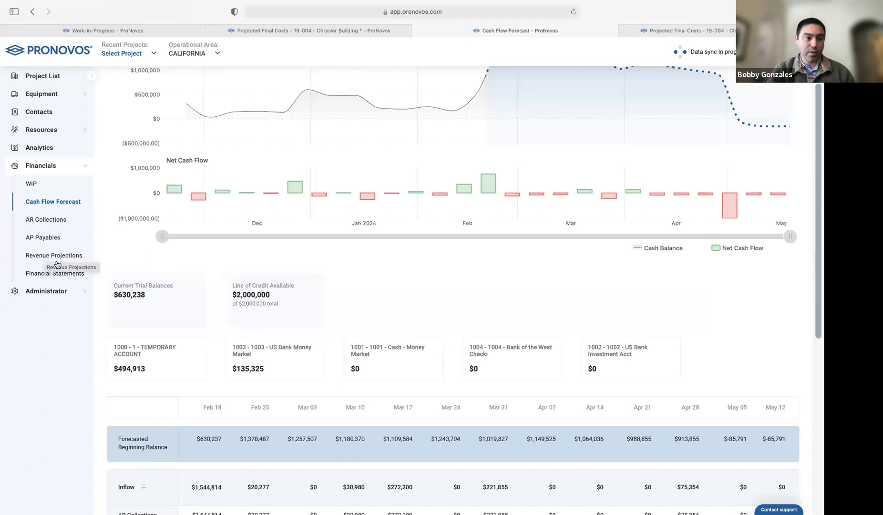
Open the company's financial statements and analysis, showing the ratios monthly and bringing the remaining liquidity ratio options into view
left_click(45, 276)
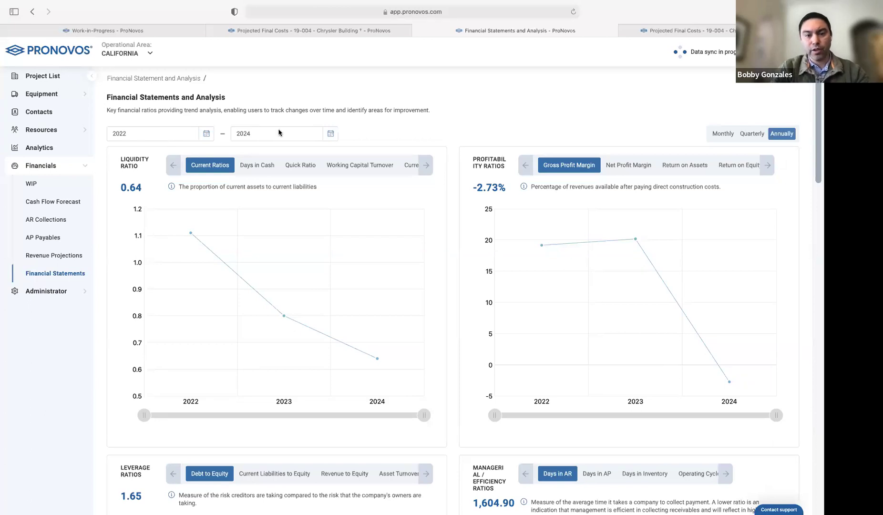
left_click(720, 134)
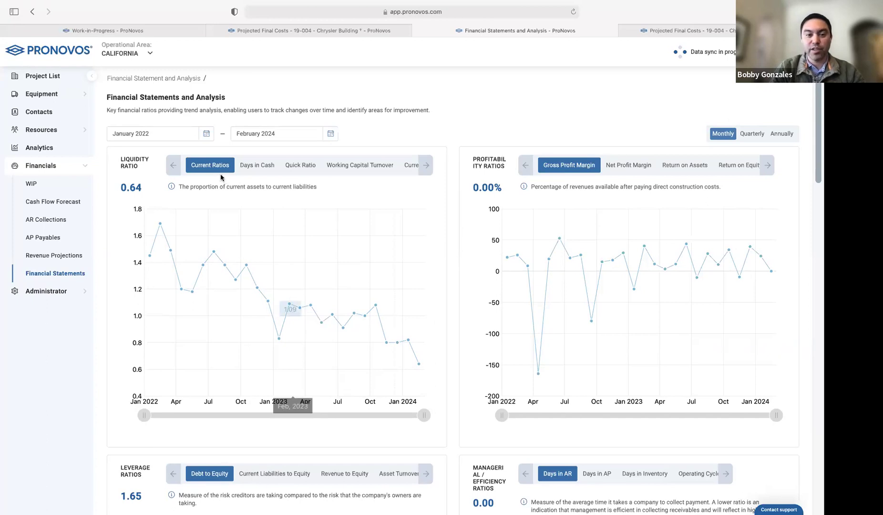
left_click(427, 166)
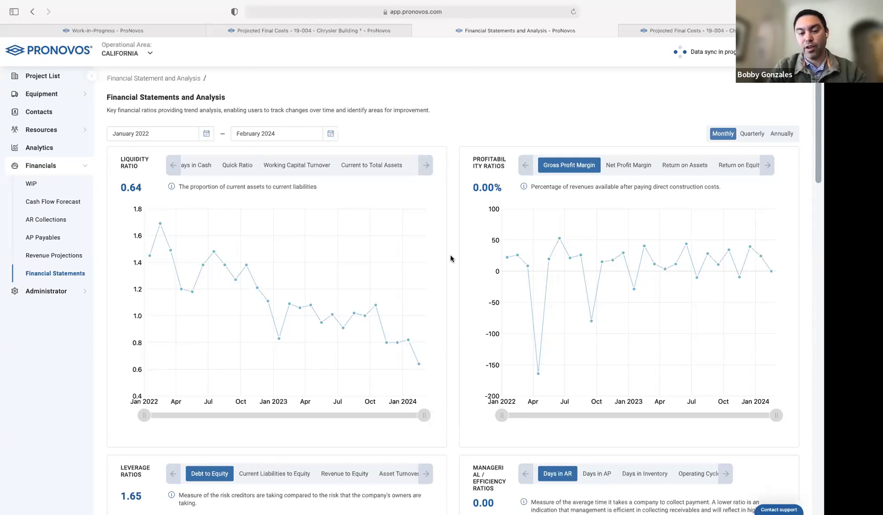
Examine the leverage and managerial efficiency ratio trends, changing the efficiency chart to Days in AP
scroll(450, 259, "down", 1)
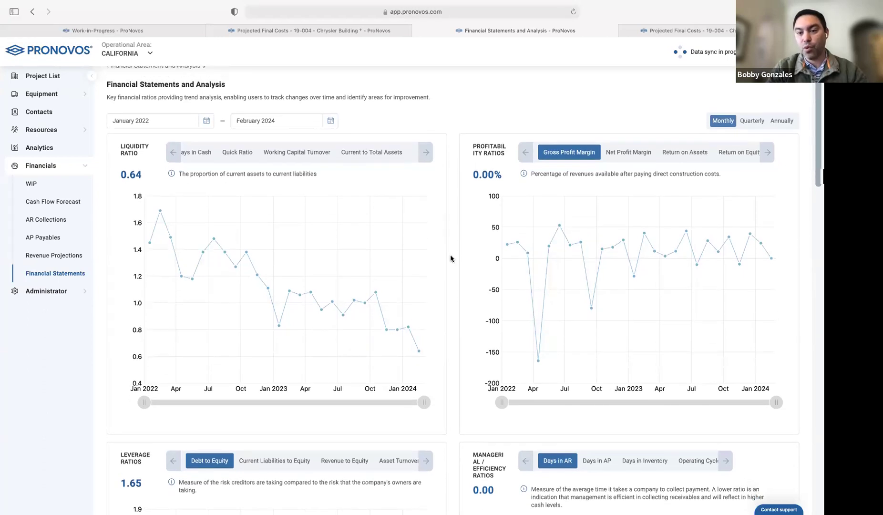
scroll(451, 259, "down", 6)
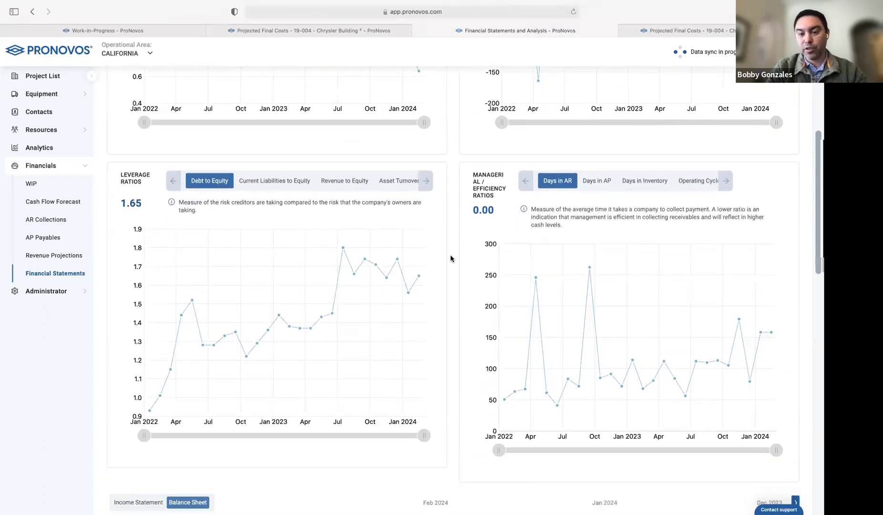
scroll(450, 259, "down", 1)
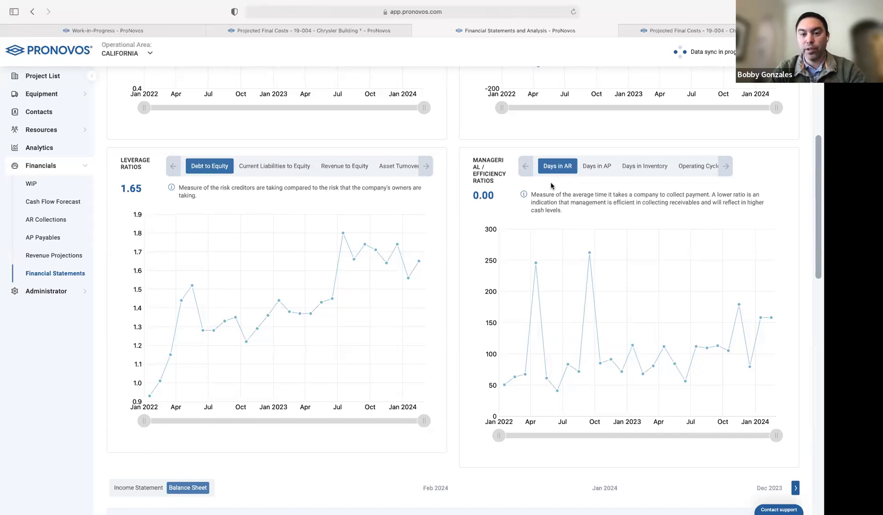
left_click(600, 168)
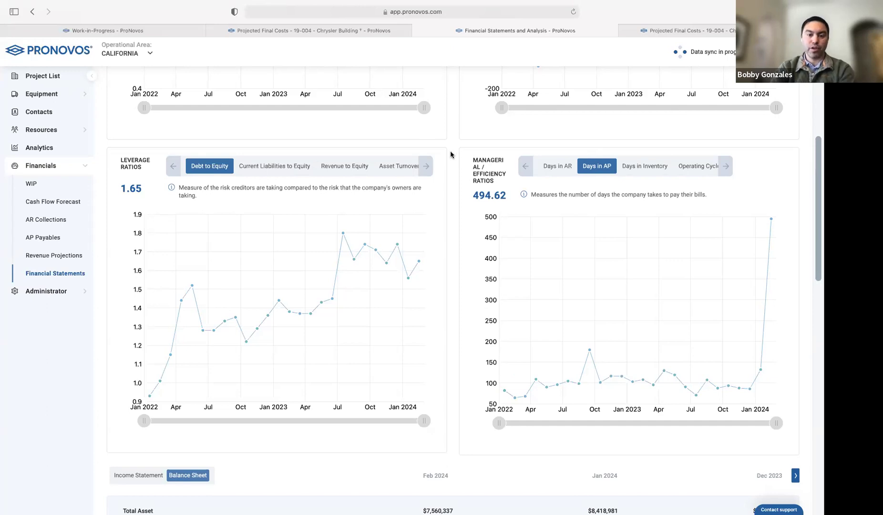
scroll(451, 154, "up", 5)
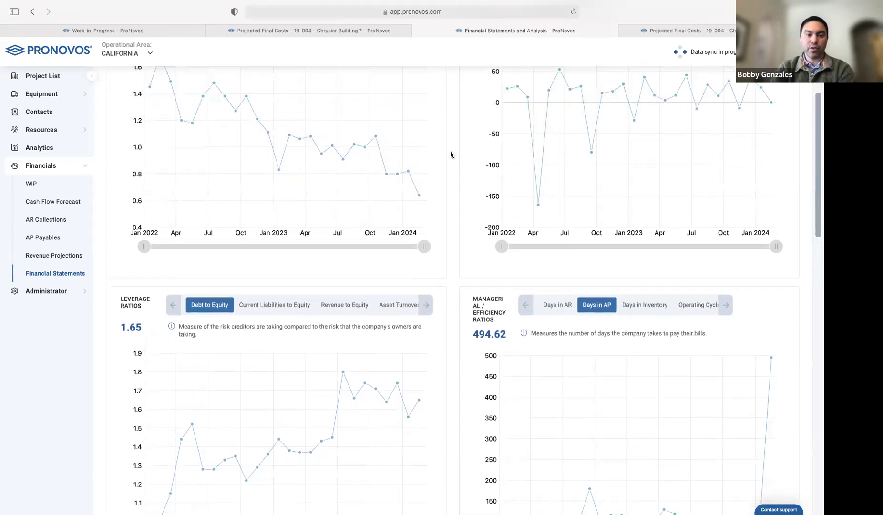
scroll(451, 154, "up", 5)
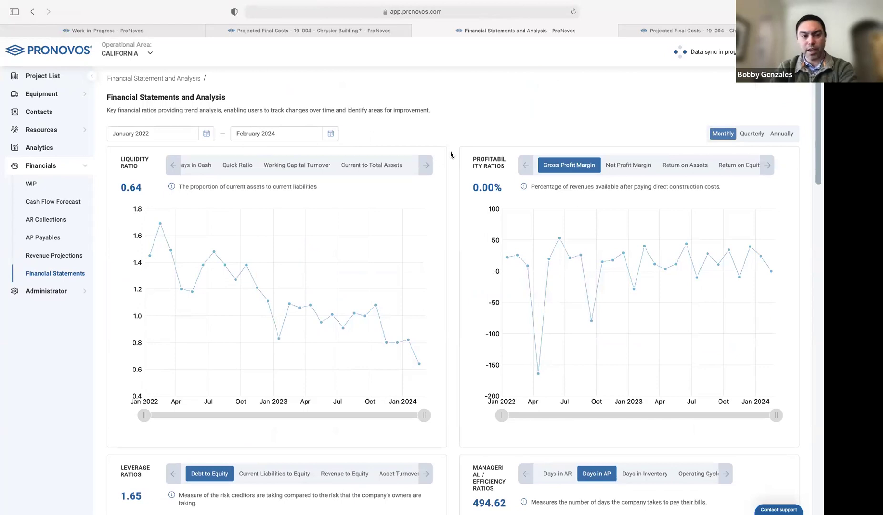
Open the Chrysler Building project review from the work-in-progress review list and examine its Financials section, including issues or concerns
left_click(31, 185)
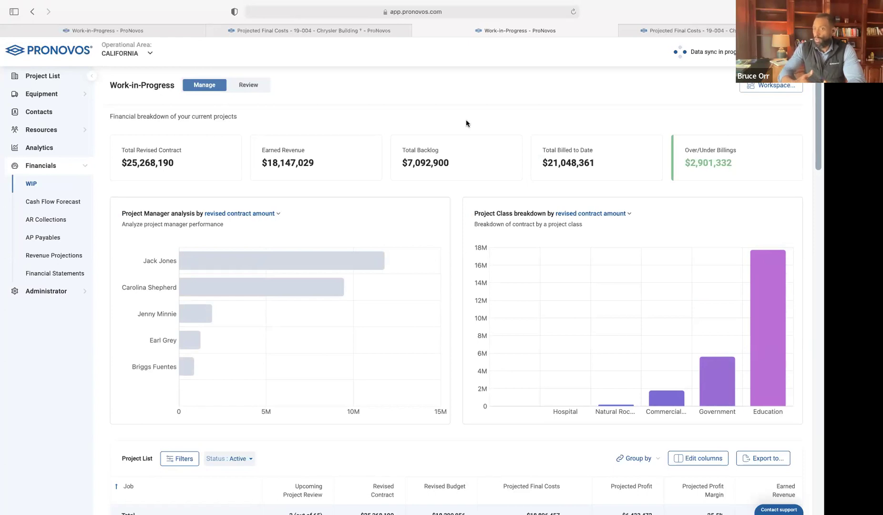
left_click(254, 87)
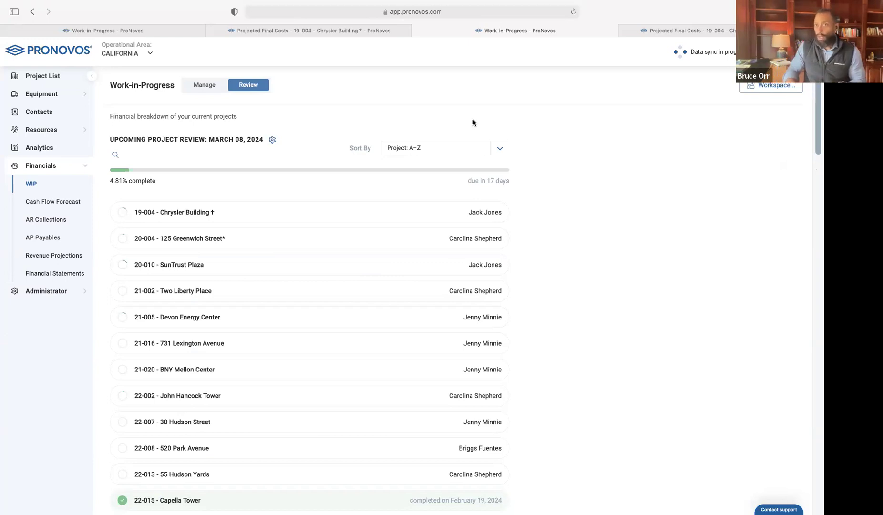
left_click(324, 220)
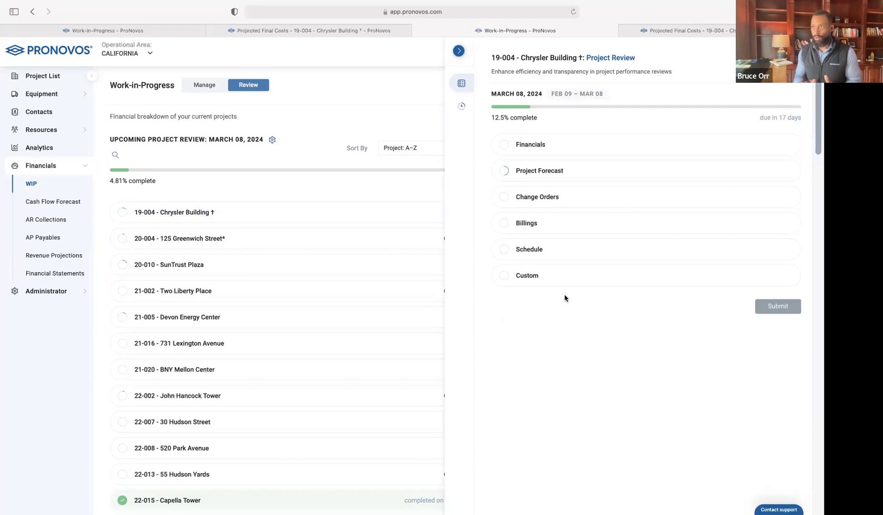
left_click(648, 146)
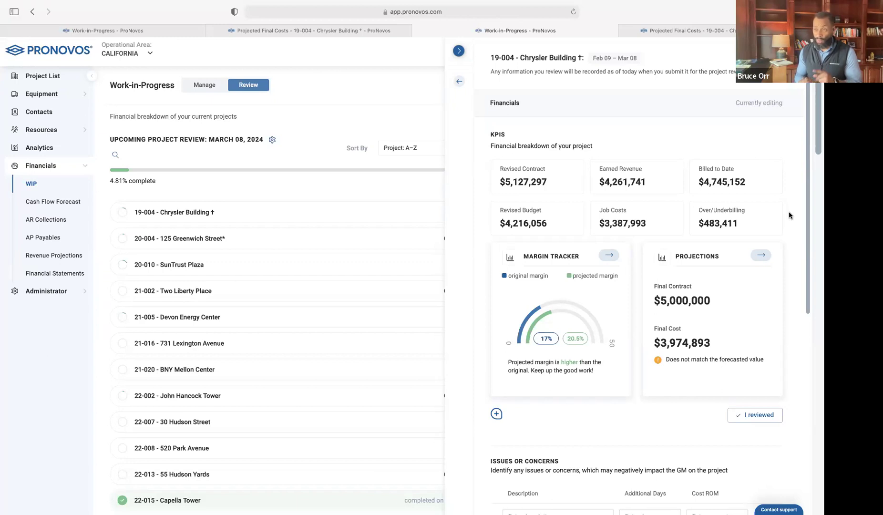
scroll(788, 215, "down", 5)
scroll(789, 215, "down", 2)
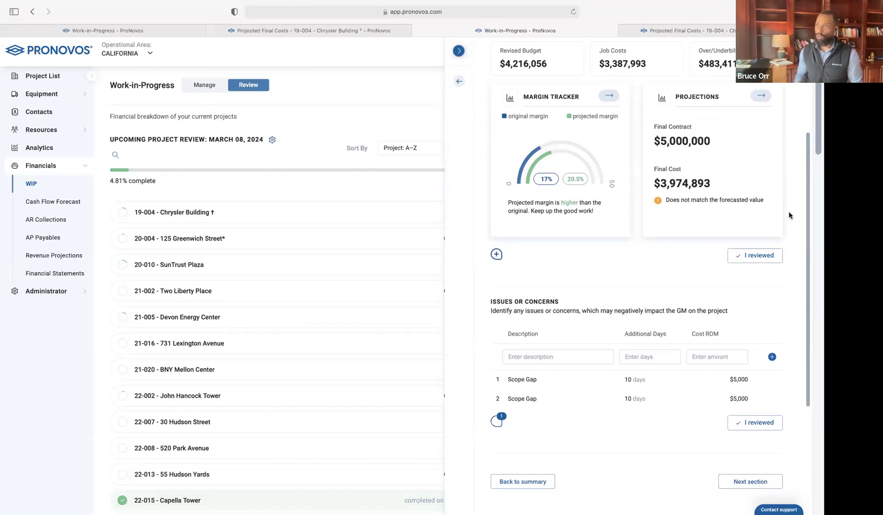
Mark the KPIs in the Chrysler Building review's Financials section as reviewed and return to the project review summary
scroll(789, 214, "down", 3)
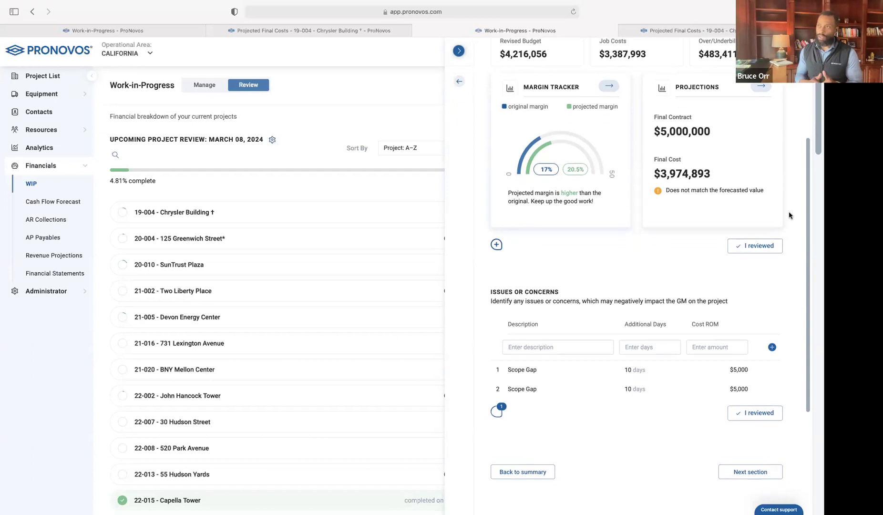
scroll(789, 215, "down", 2)
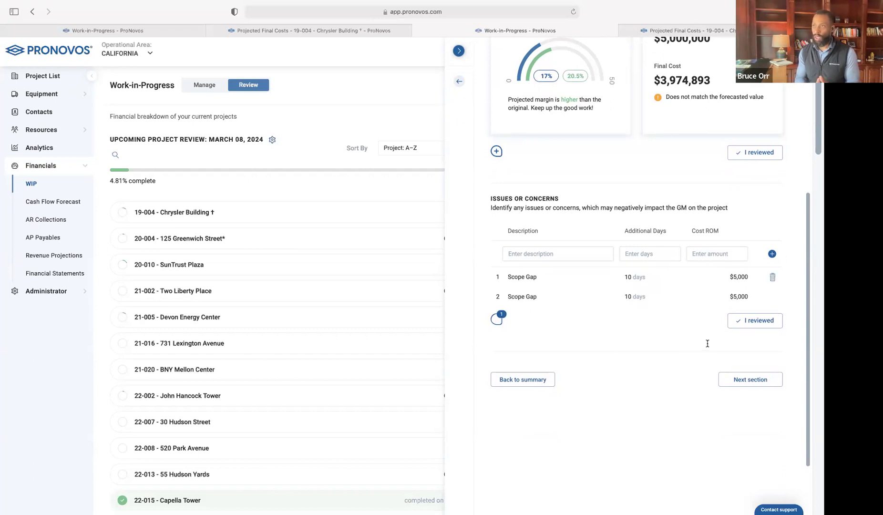
left_click(755, 153)
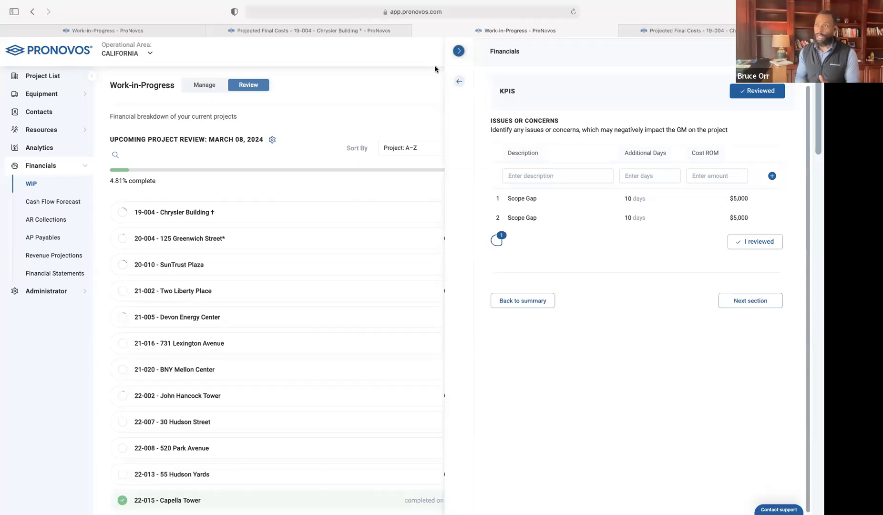
left_click(459, 82)
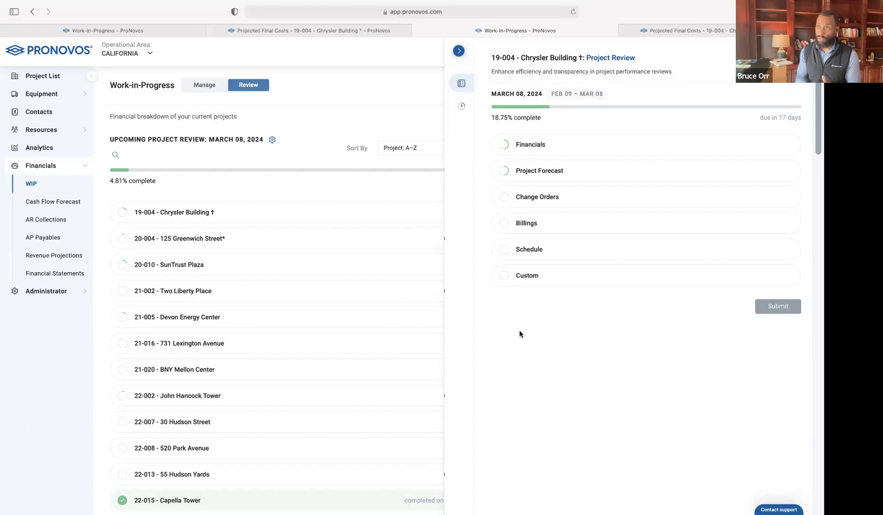
Reopen the Financials section of the project review and withdraw the reviewed mark from its KPIs
left_click(585, 149)
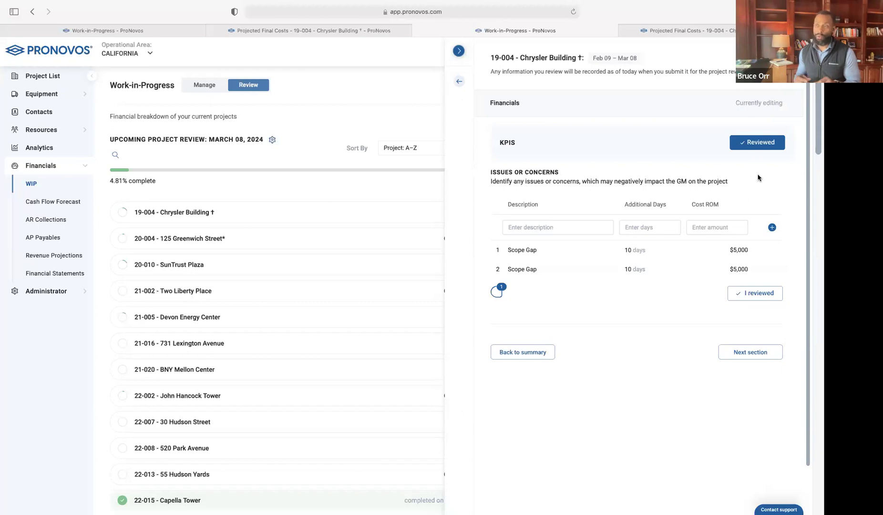
left_click(758, 144)
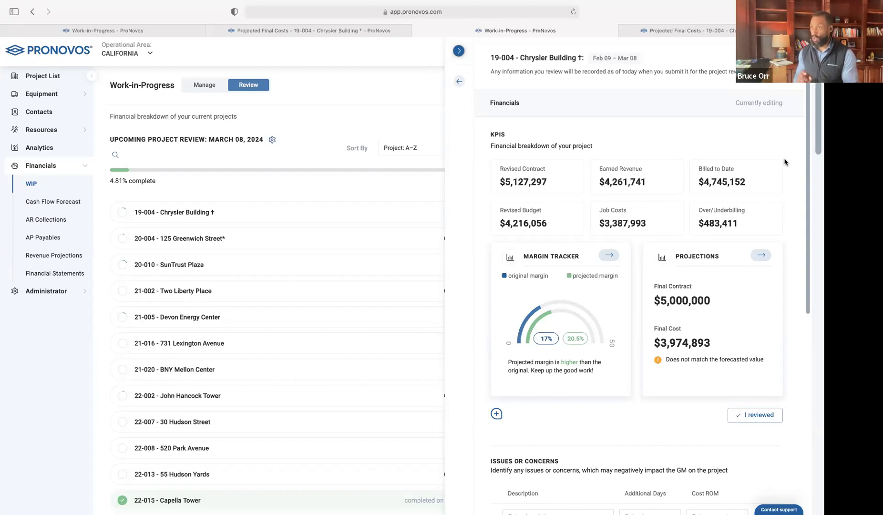
Examine the project's KPIs, margin tracker and projections together with the listed issues or concerns in the Financials section
scroll(784, 162, "down", 1)
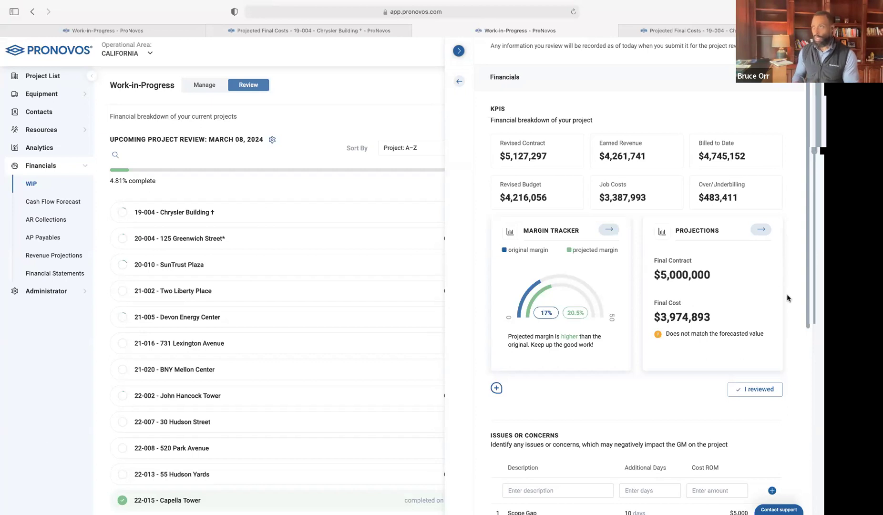
scroll(787, 298, "down", 5)
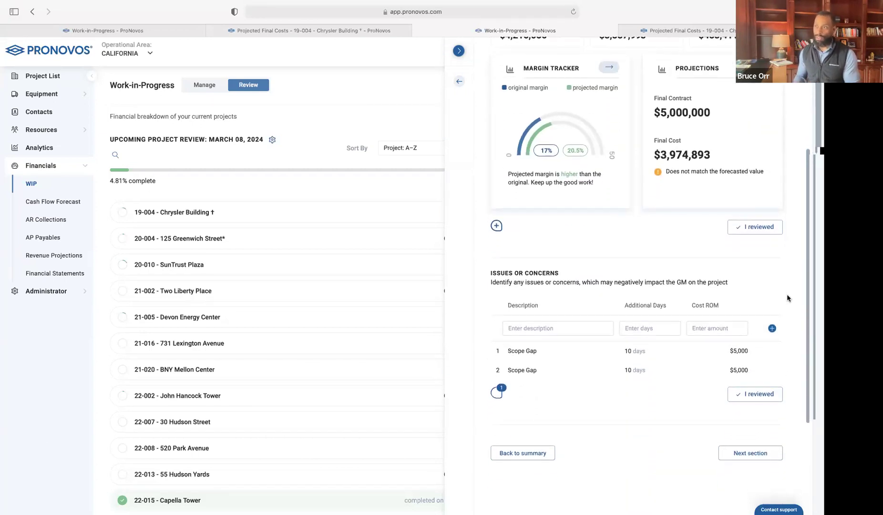
scroll(787, 298, "down", 1)
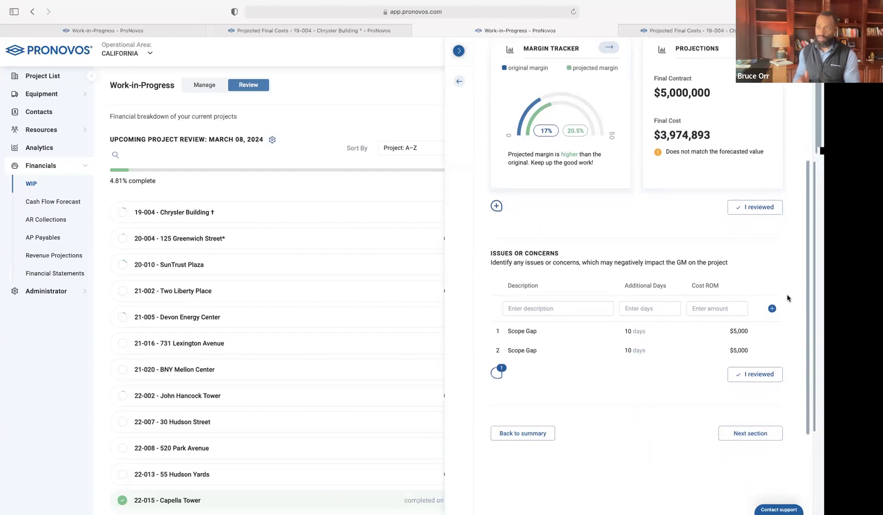
scroll(786, 300, "up", 1)
scroll(784, 302, "down", 1)
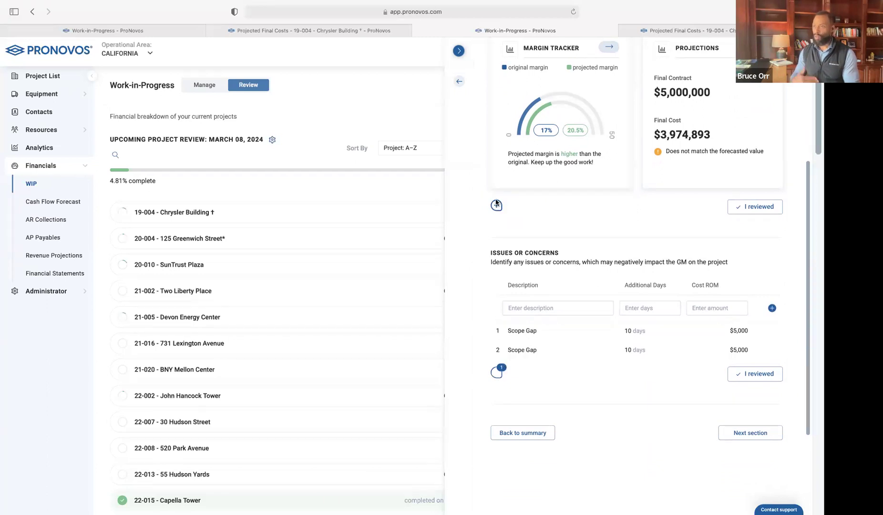
scroll(496, 203, "up", 5)
scroll(496, 202, "up", 5)
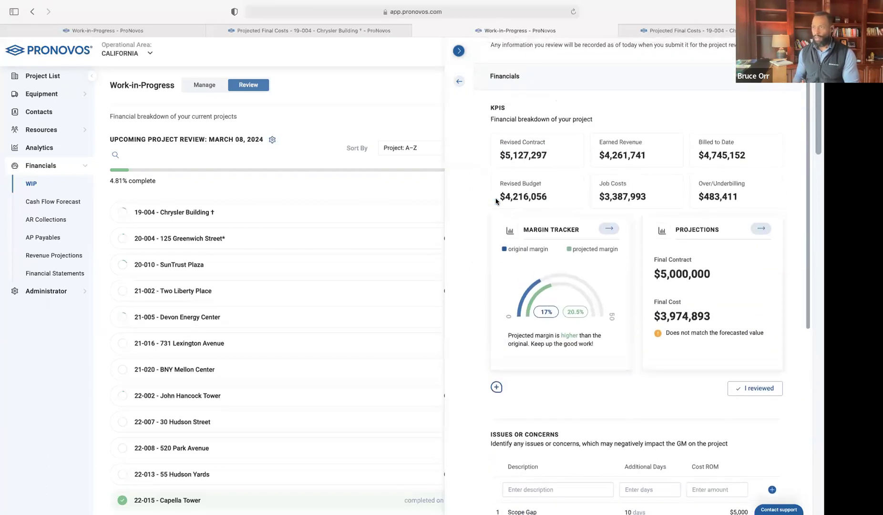
scroll(496, 204, "up", 2)
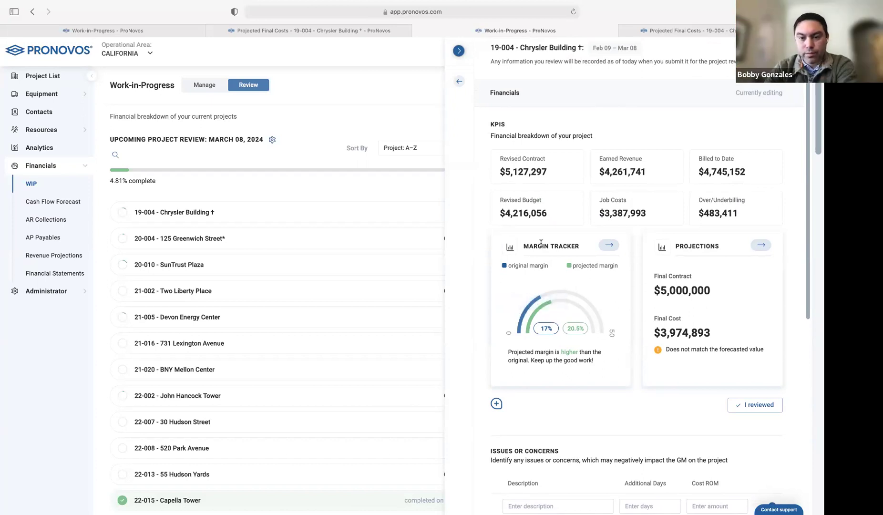
Open the projected final costs behind the margin tracker, check them against the work-in-progress project list, and return to the project review
left_click(609, 245)
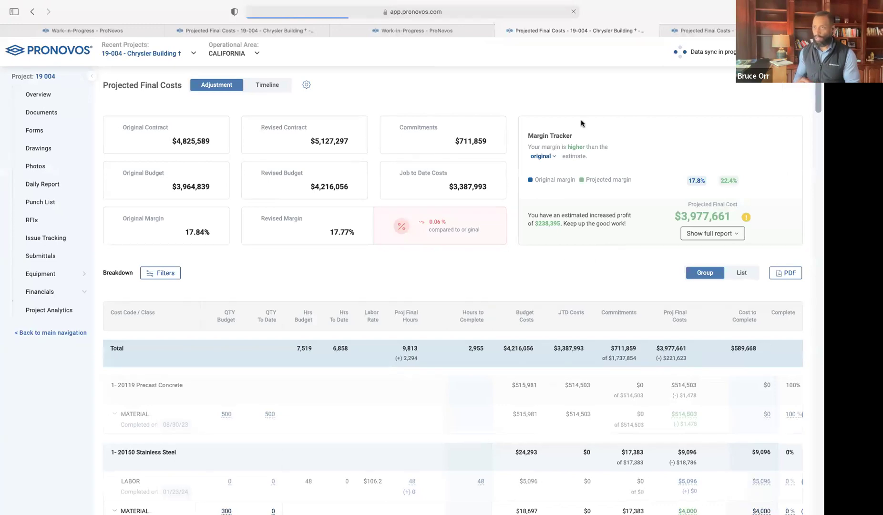
left_click(133, 33)
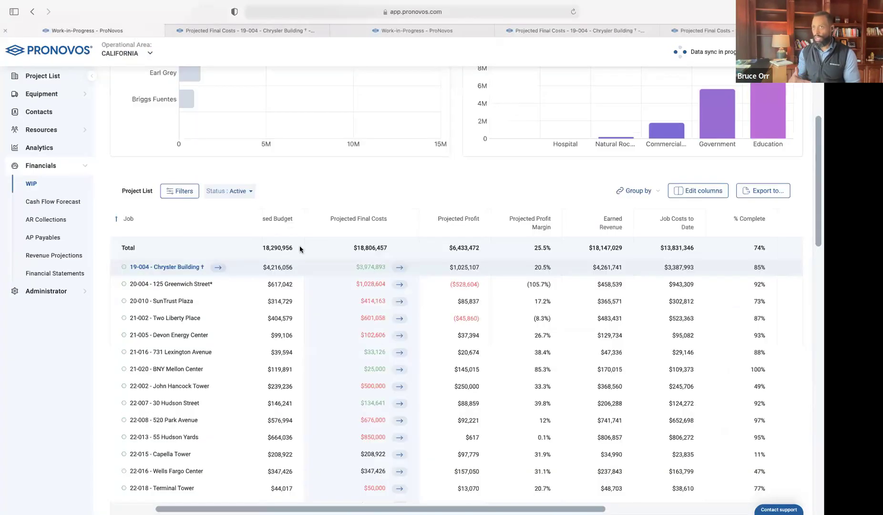
left_click(608, 31)
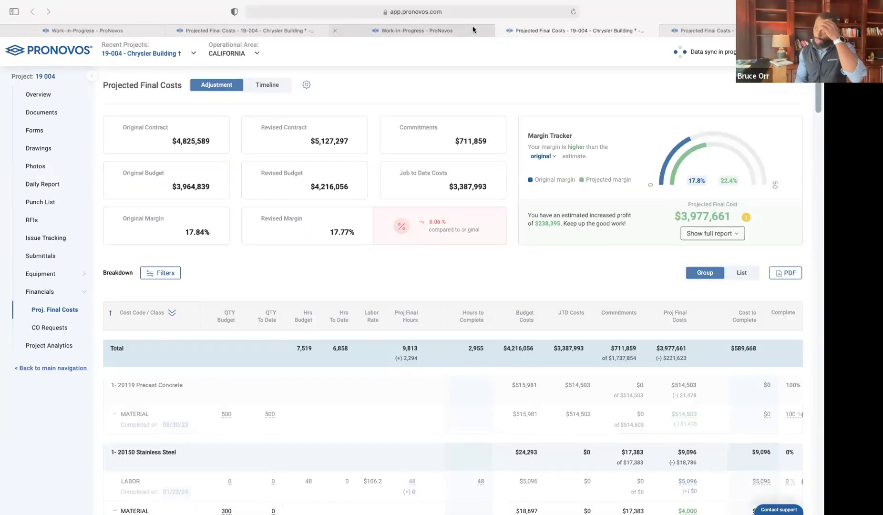
left_click(463, 31)
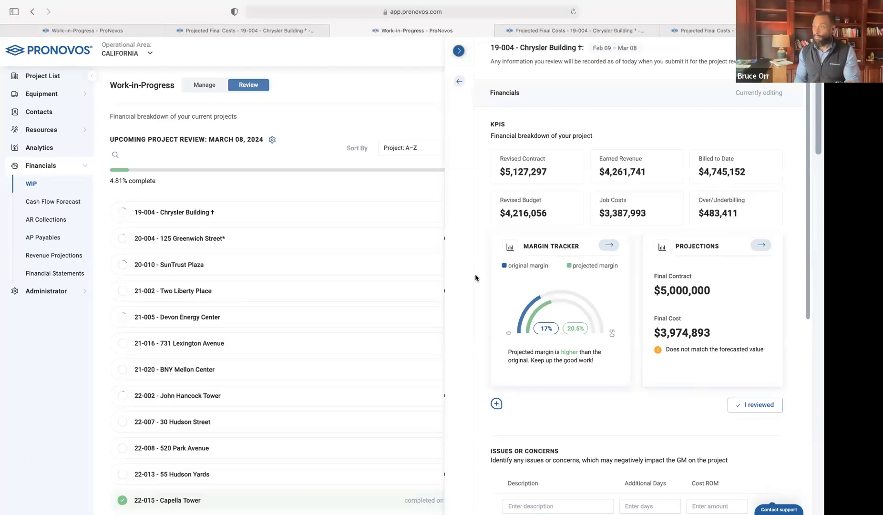
Mark the KPIs in the Chrysler Building review's Financials section as reviewed
scroll(476, 278, "up", 1)
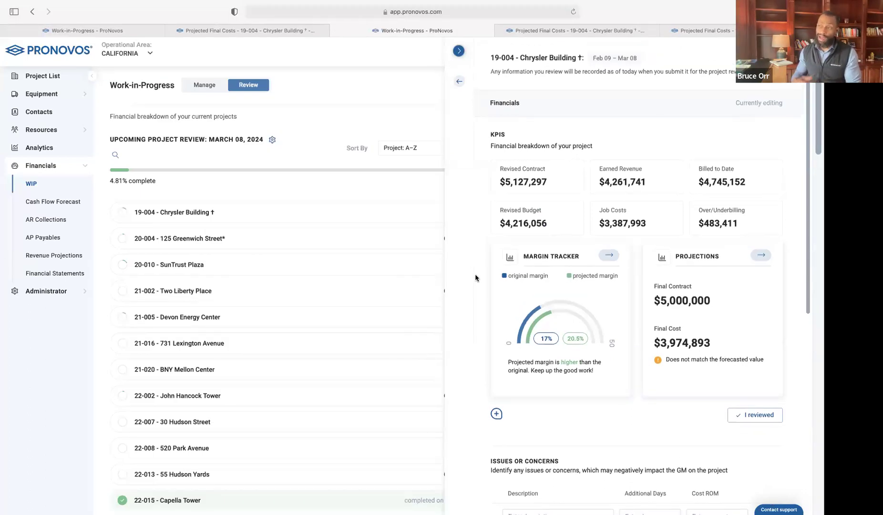
scroll(476, 278, "down", 2)
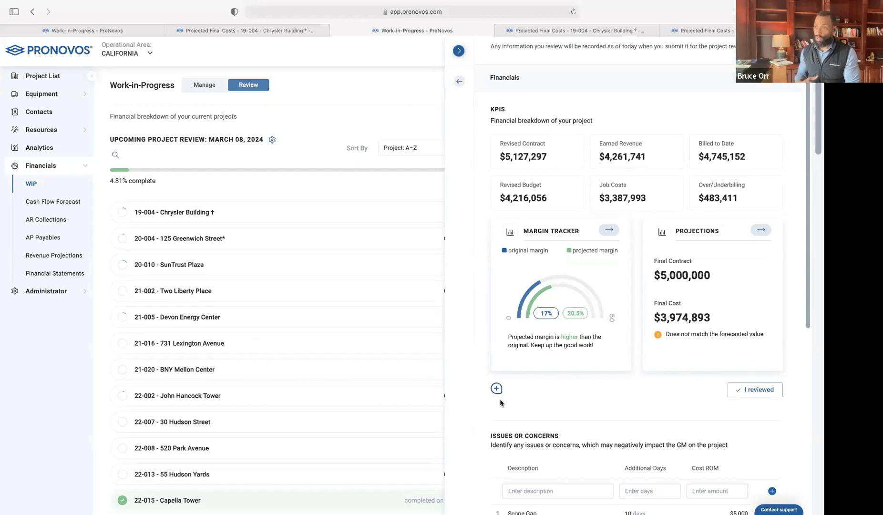
left_click(749, 390)
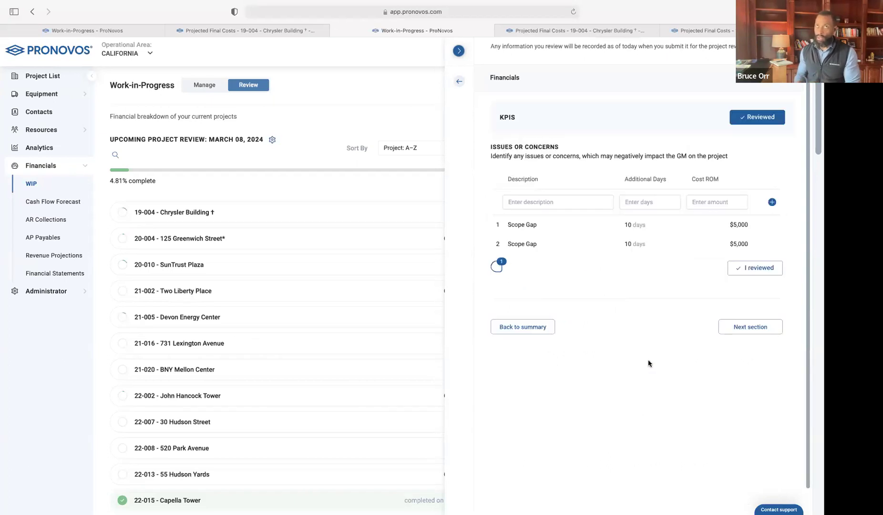